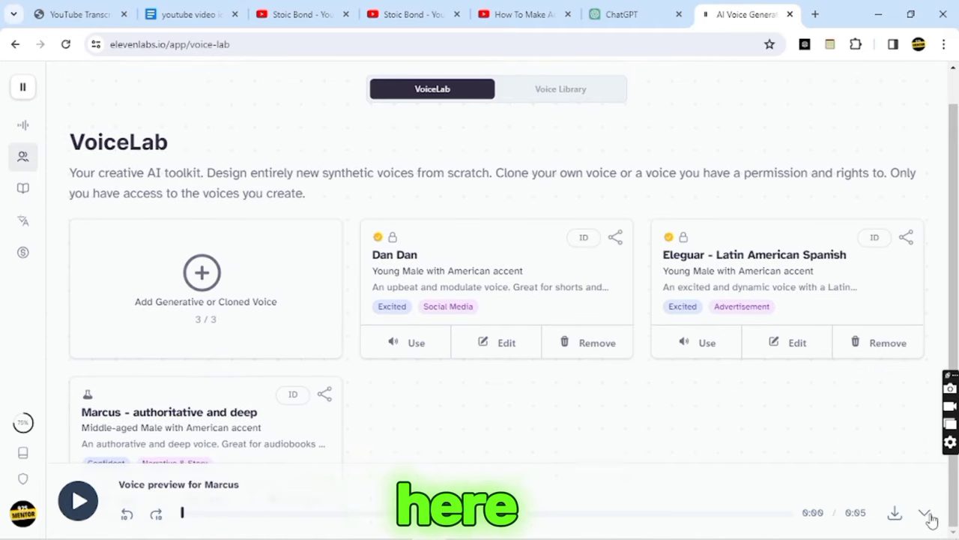
Step: Select the "Marcus - authoritative and deep" voice and generate the voice-over from the Stoic script in speech synthesis
click(137, 499)
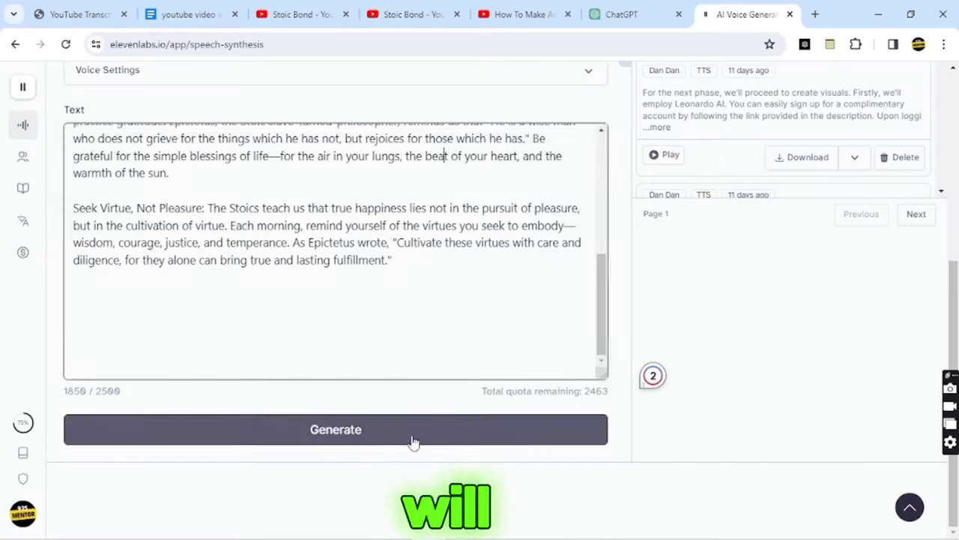
click(413, 440)
scroll(360, 307, up, 10)
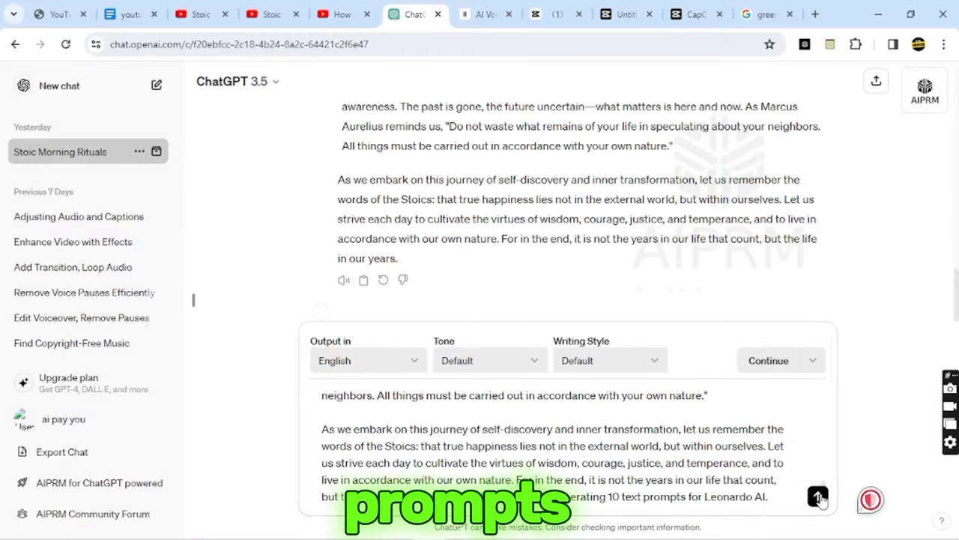
Step: Switch to ChatGPT, submit the script with the request for 10 Leonardo AI text prompts, and review the answer
click(819, 498)
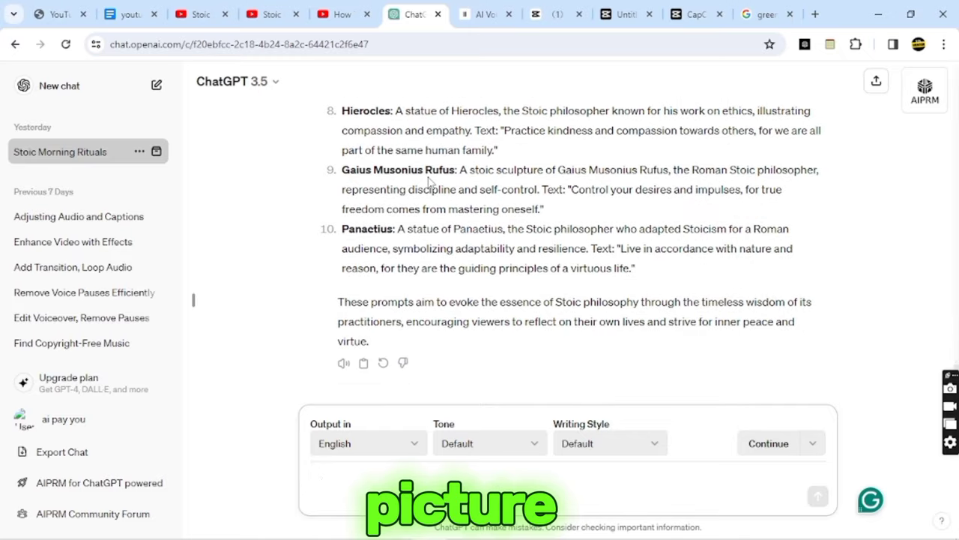
scroll(429, 177, up, 8)
scroll(429, 177, down, 5)
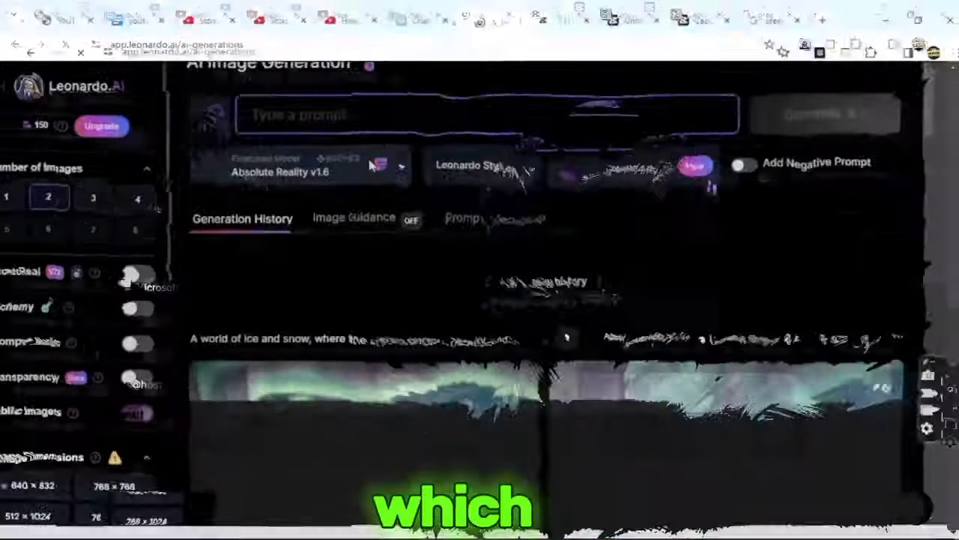
Step: Copy the Marcus Aurelius prompt text from the ChatGPT answer and paste it as the image prompt in Leonardo.Ai
scroll(396, 180, down, 10)
scroll(396, 180, up, 10)
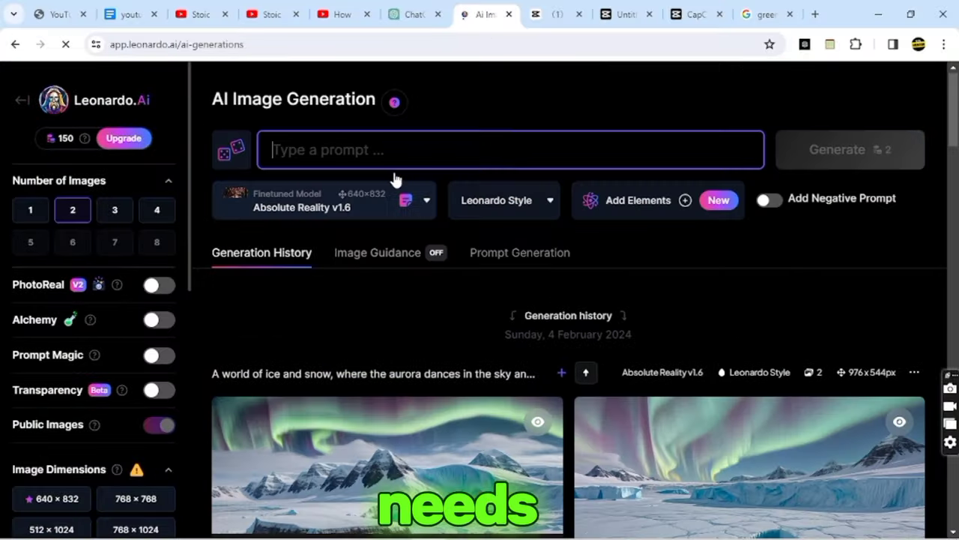
click(411, 14)
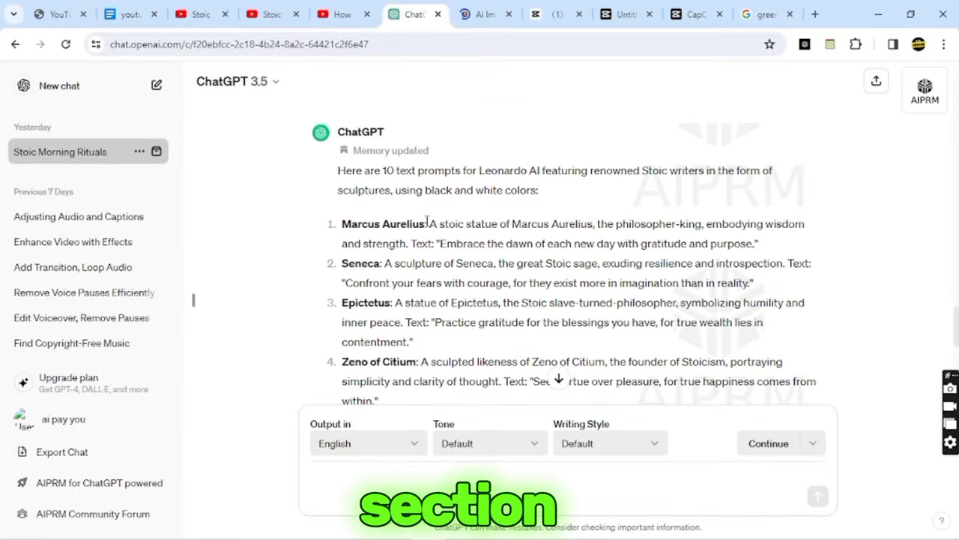
drag(427, 222, 775, 240)
right_click(776, 240)
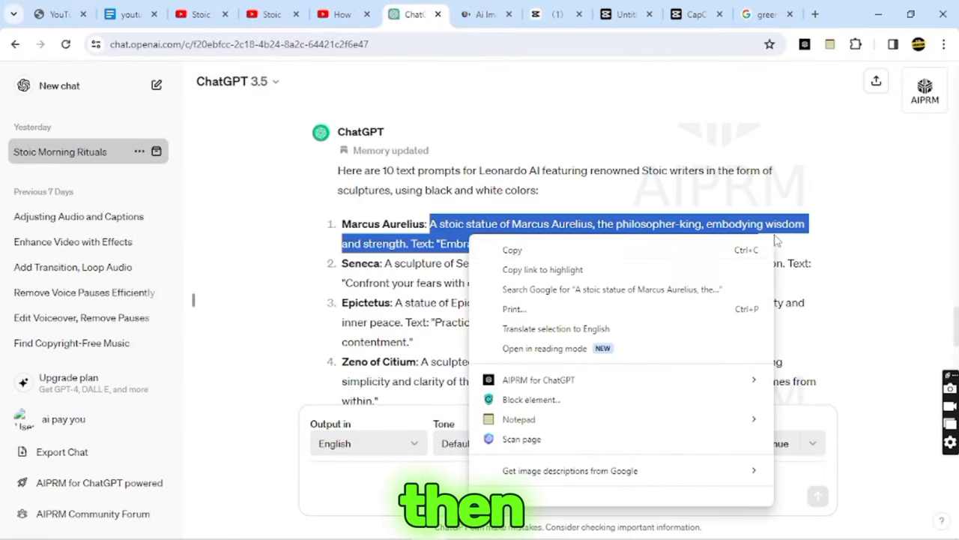
click(512, 249)
click(474, 10)
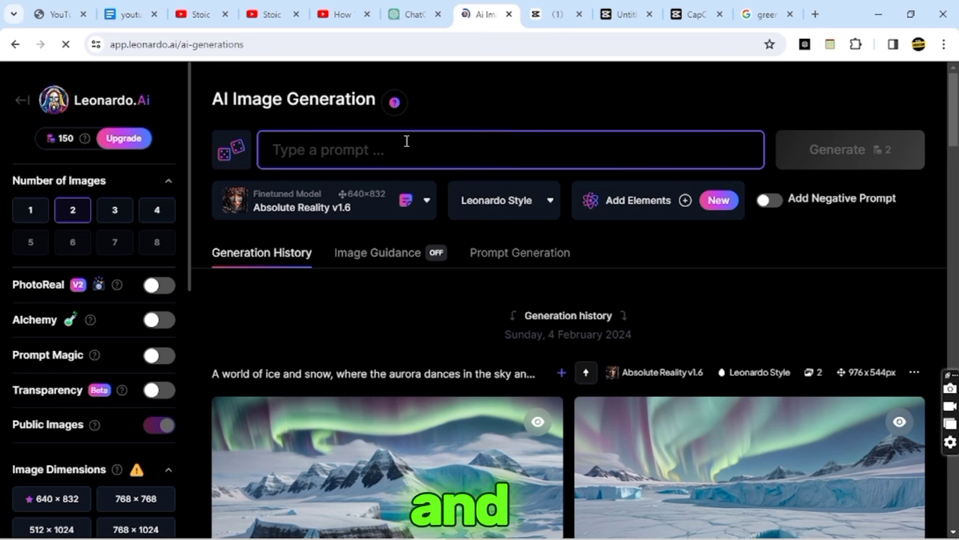
key(ctrl+v)
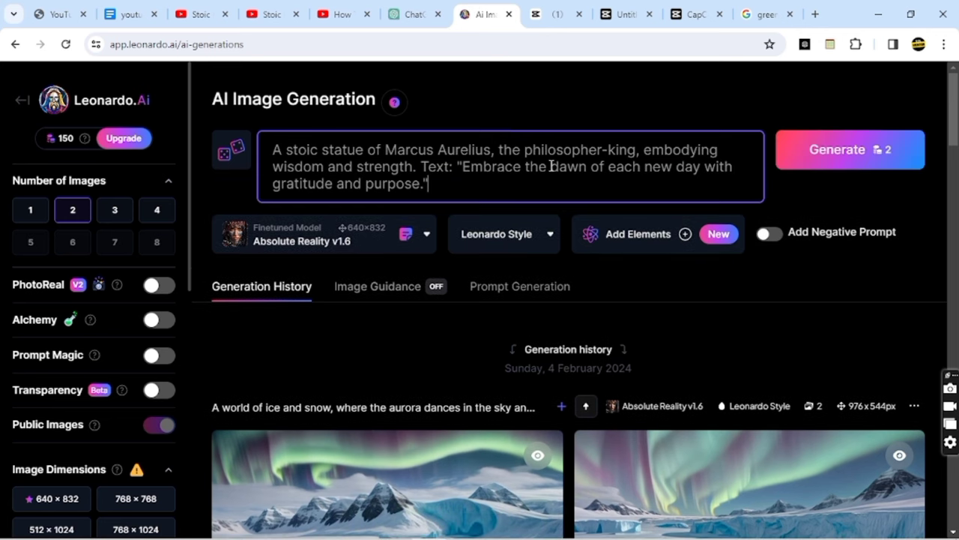
click(597, 156)
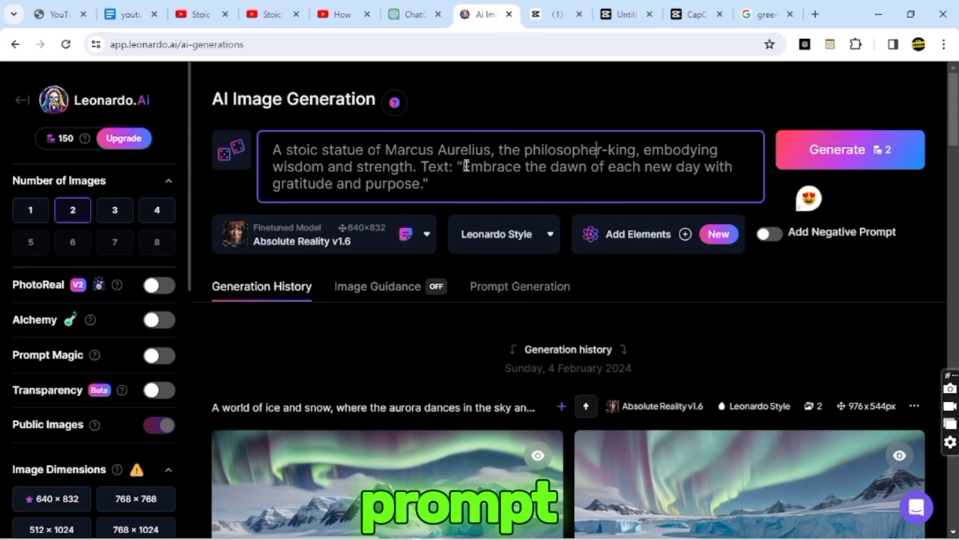
Step: Generate two images from the Marcus Aurelius prompt and open the second one enlarged
click(855, 149)
scroll(716, 255, down, 3)
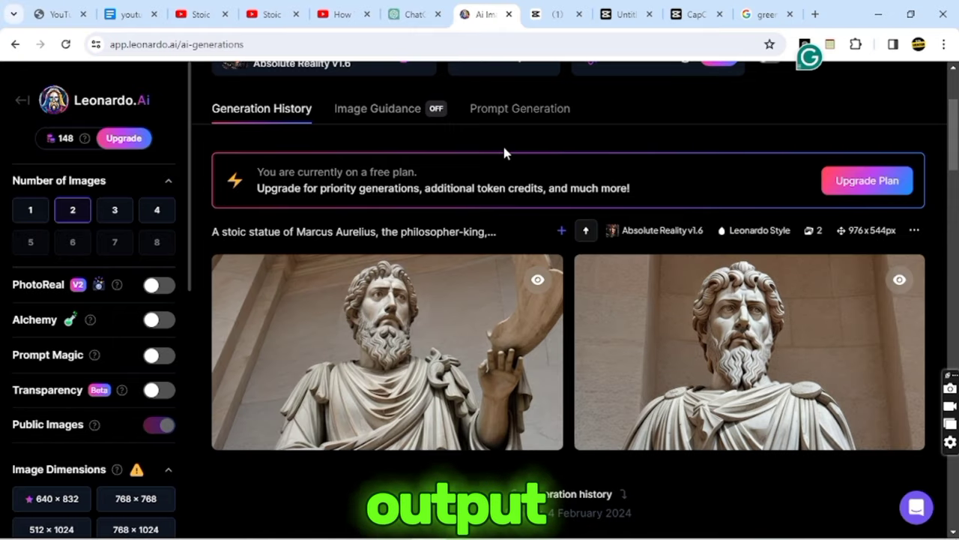
scroll(503, 153, down, 3)
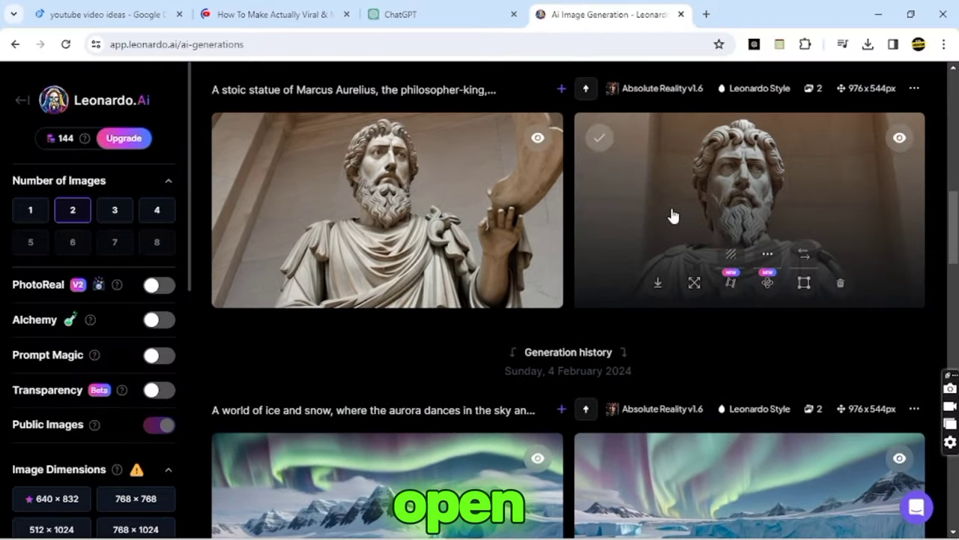
click(672, 216)
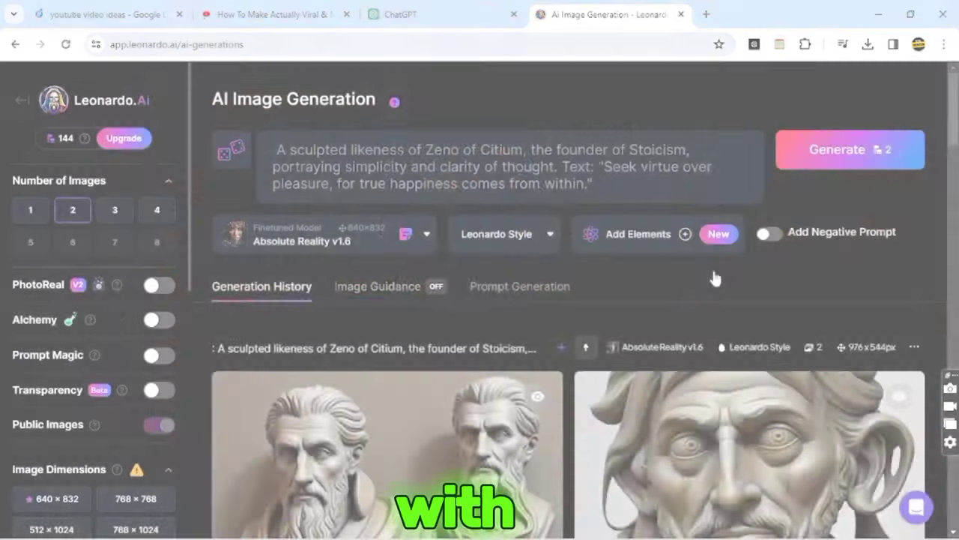
Step: Turn on Image to Image guidance with the Marcus Aurelius statue as the source image
click(399, 291)
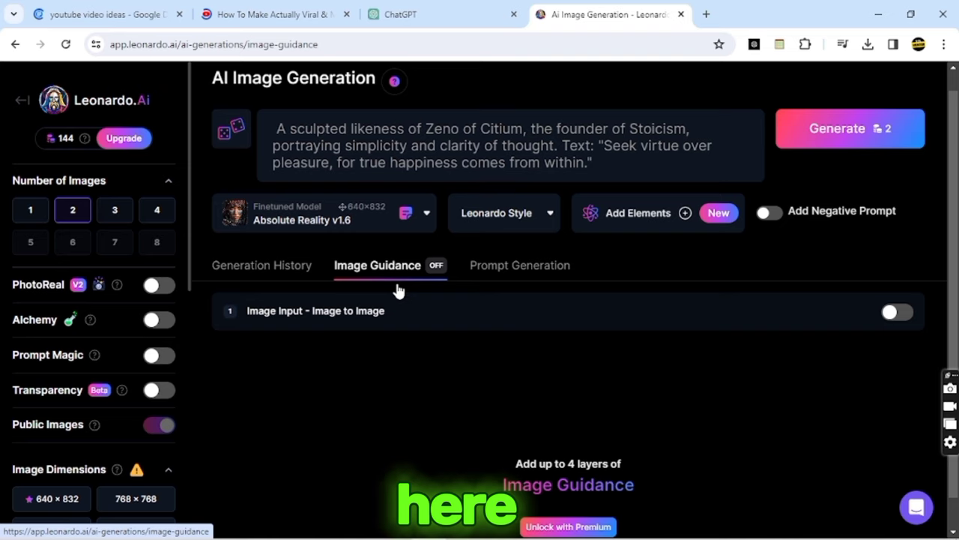
scroll(906, 285, down, 1)
click(896, 279)
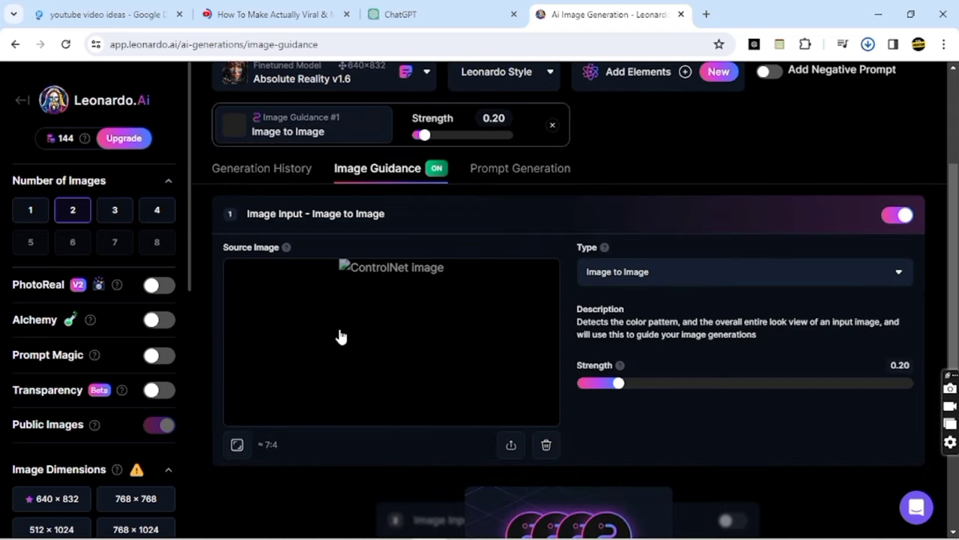
click(445, 444)
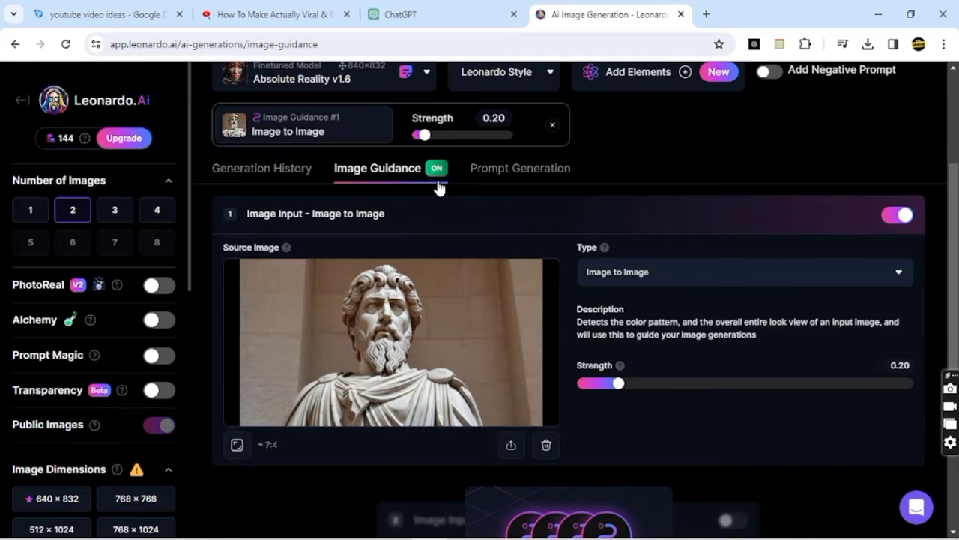
Step: Generate two images from the Zeno of Citium prompt with image guidance at strength 0.20 and review them
scroll(439, 188, up, 1)
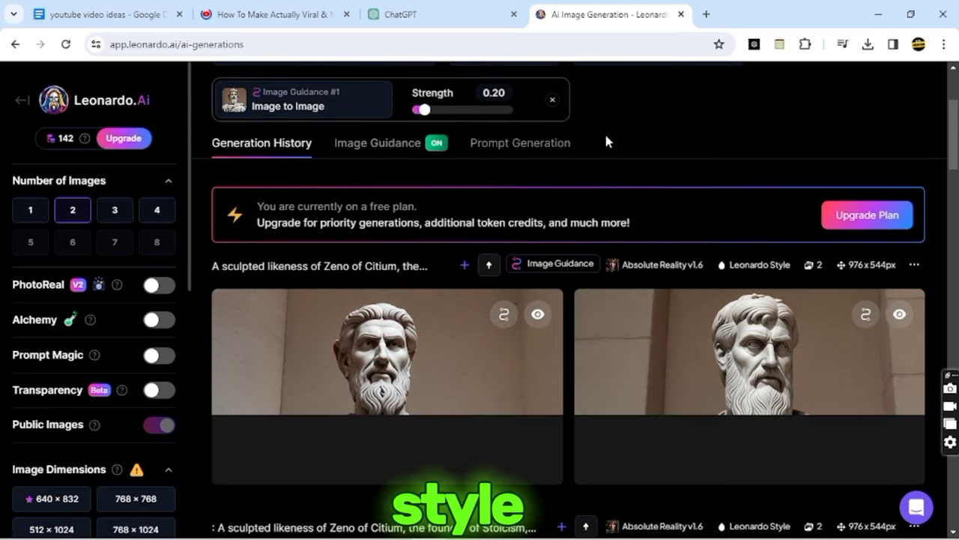
scroll(695, 165, down, 1)
scroll(695, 165, up, 1)
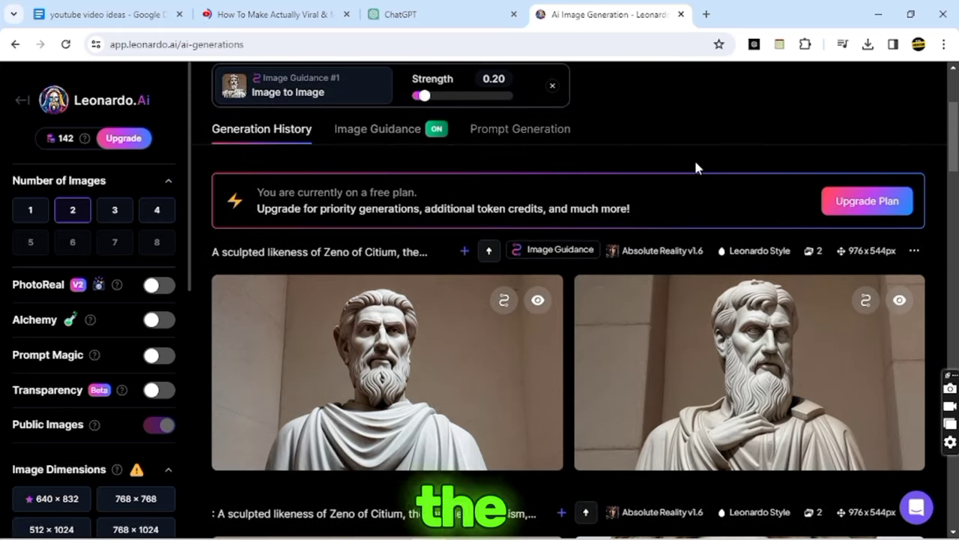
scroll(662, 247, up, 2)
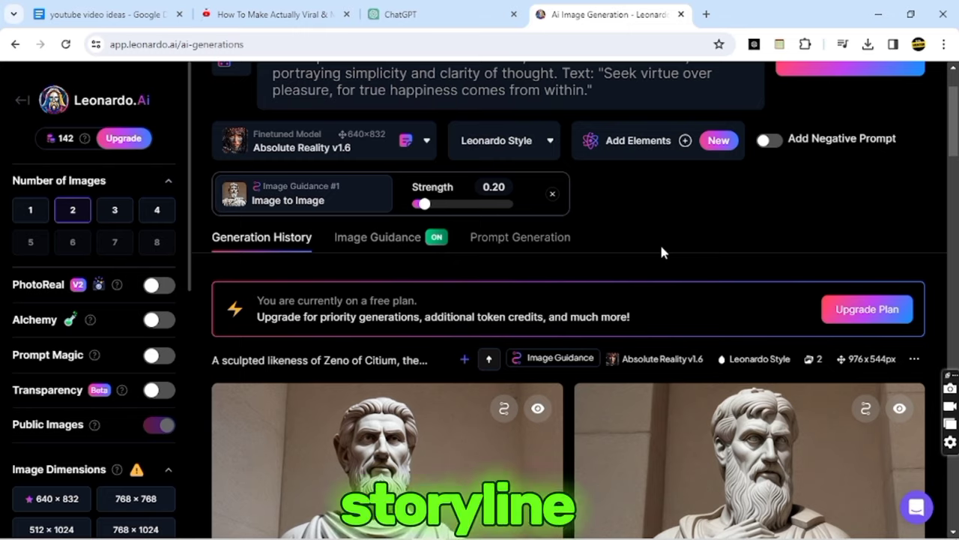
scroll(661, 253, down, 3)
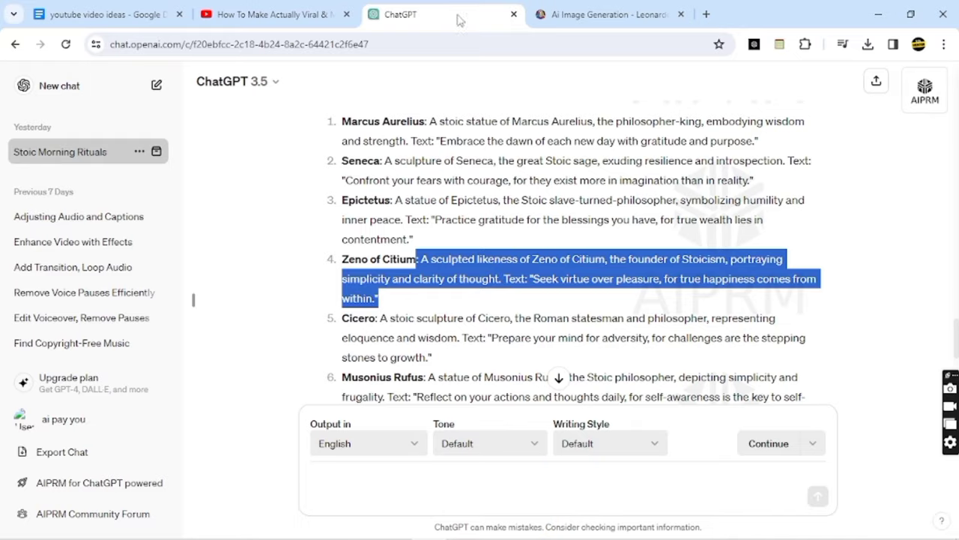
Step: Copy the Cicero prompt from ChatGPT, replace the Leonardo.Ai prompt with it, and generate the images
right_click(439, 349)
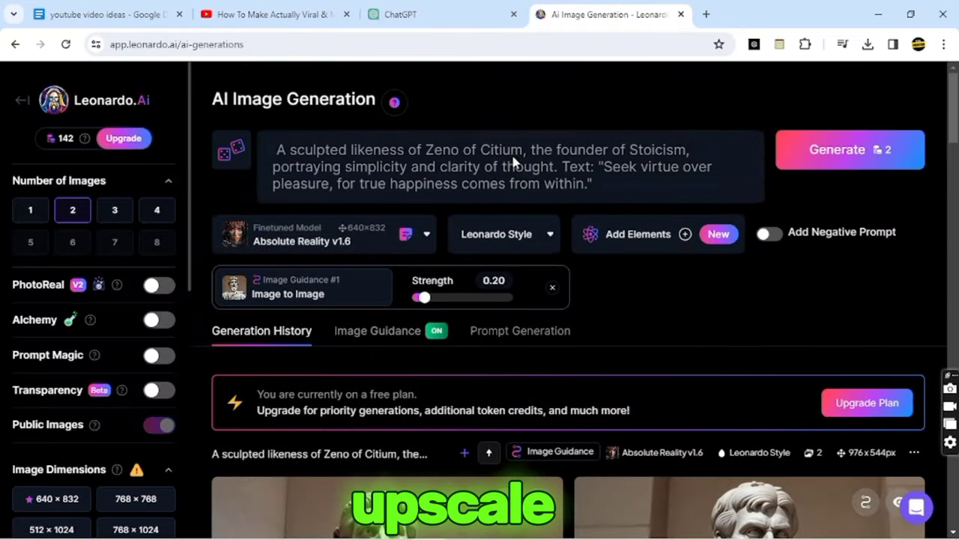
triple_click(514, 168)
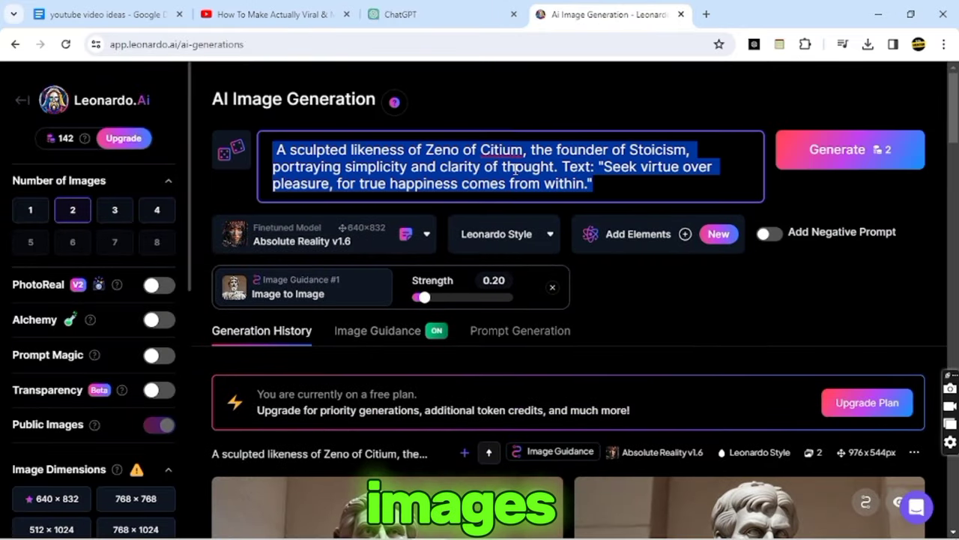
key(ctrl+v)
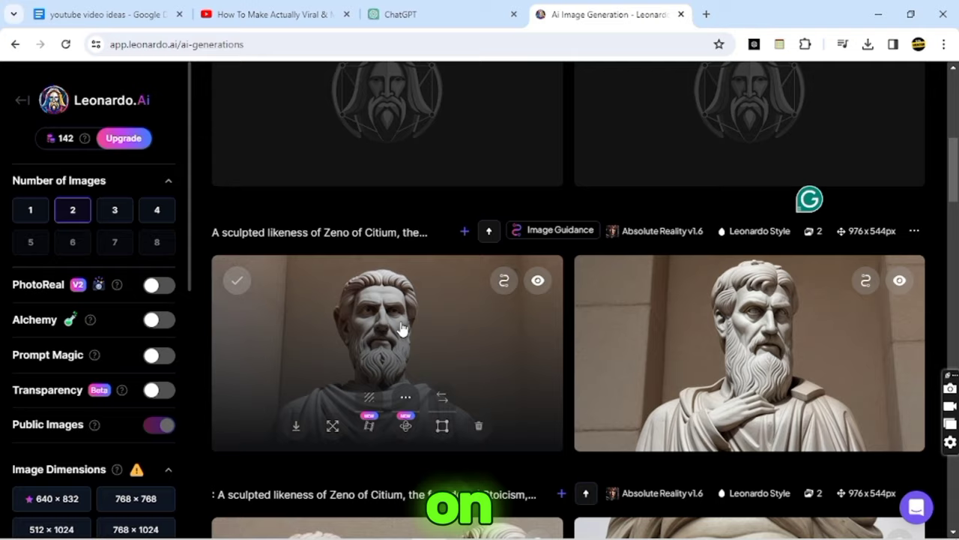
Step: Open the second Zeno of Citium image, try Alchemy Refiner on it, and dismiss the premium offer
click(714, 385)
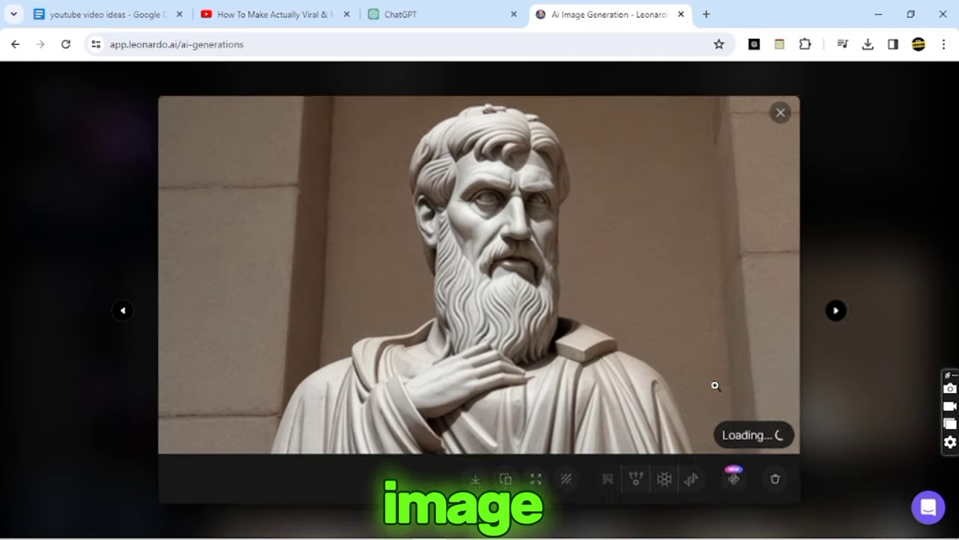
click(736, 482)
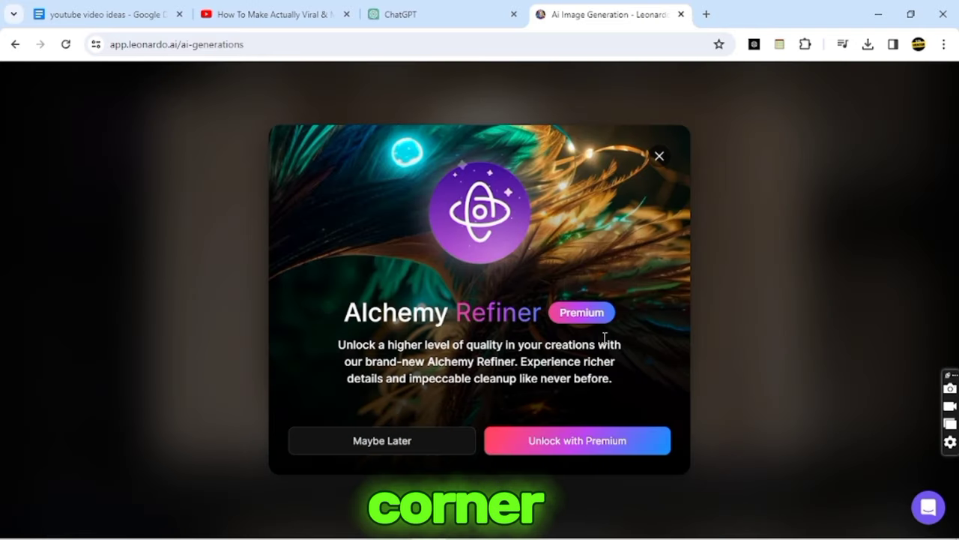
click(387, 448)
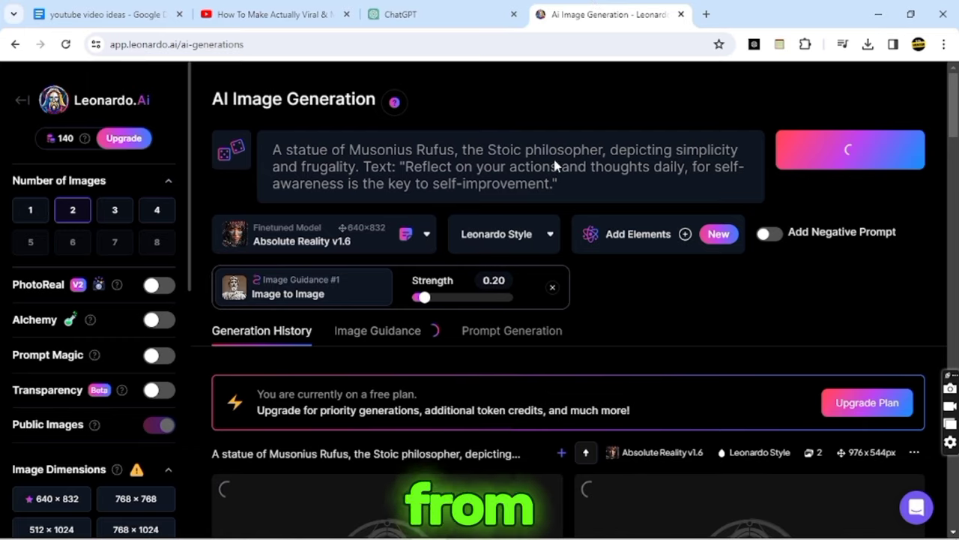
Step: Replace the Musonius Rufus prompt with the copied Cleanthes prompt and generate its images
key(ctrl+a)
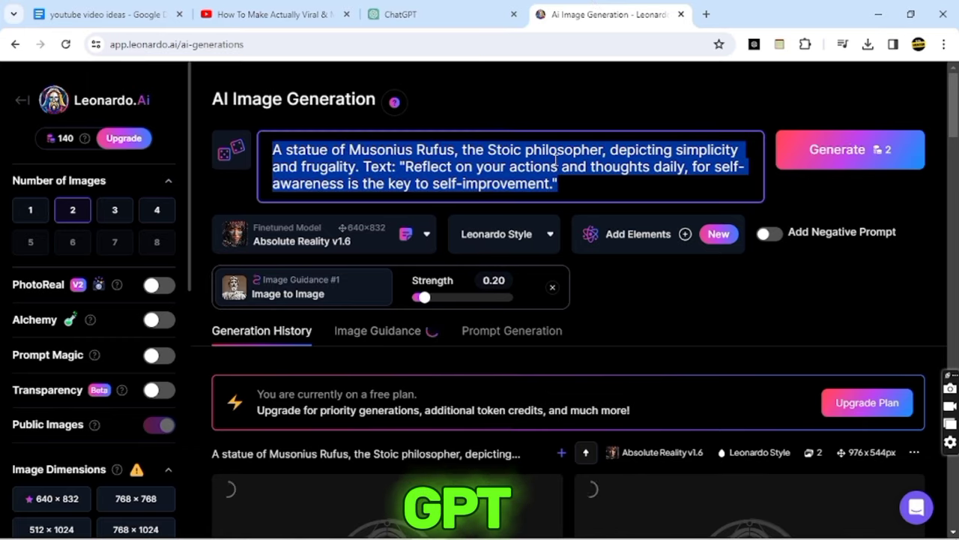
key(ctrl+v)
click(867, 150)
Step: Copy the Hierocles prompt from ChatGPT, replace the Leonardo.Ai prompt with it, and generate the images
click(397, 14)
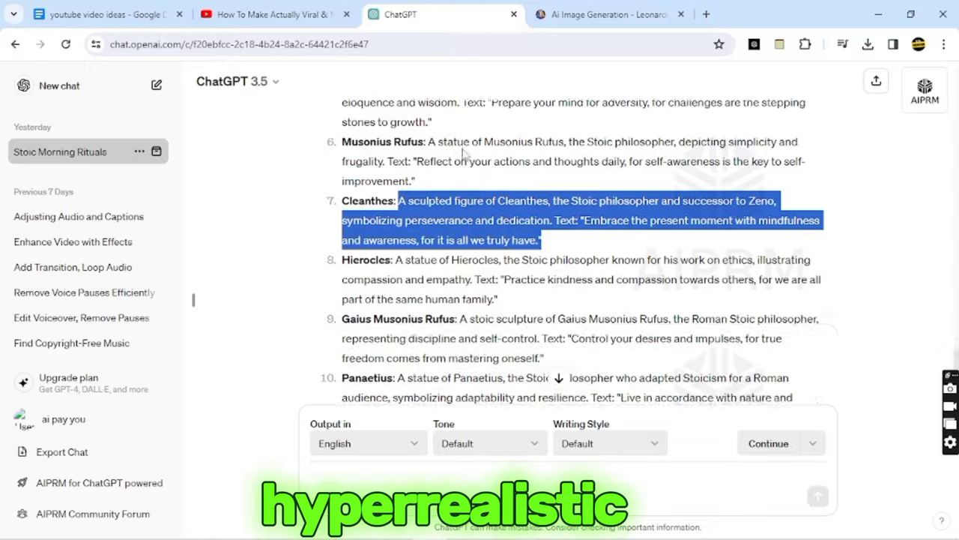
key(ctrl+a)
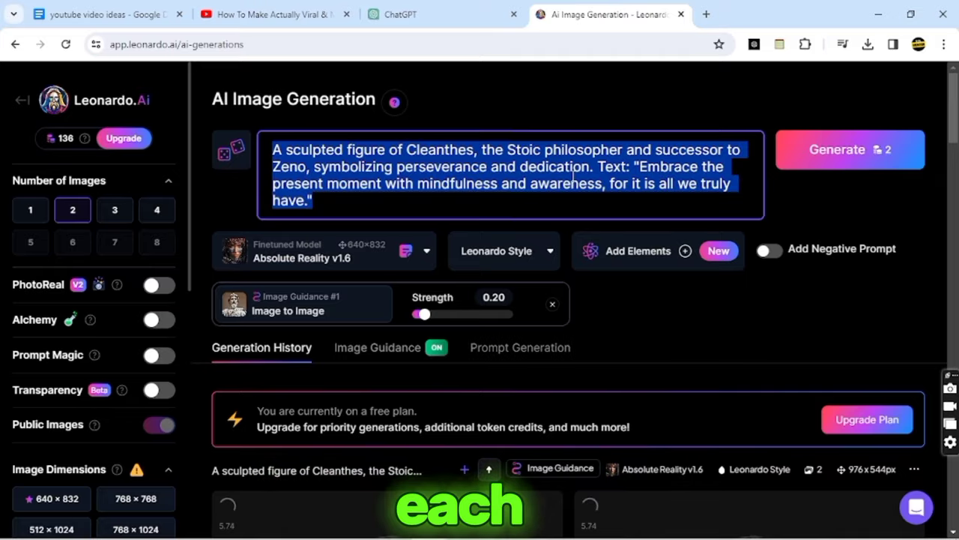
key(ctrl+v)
click(825, 150)
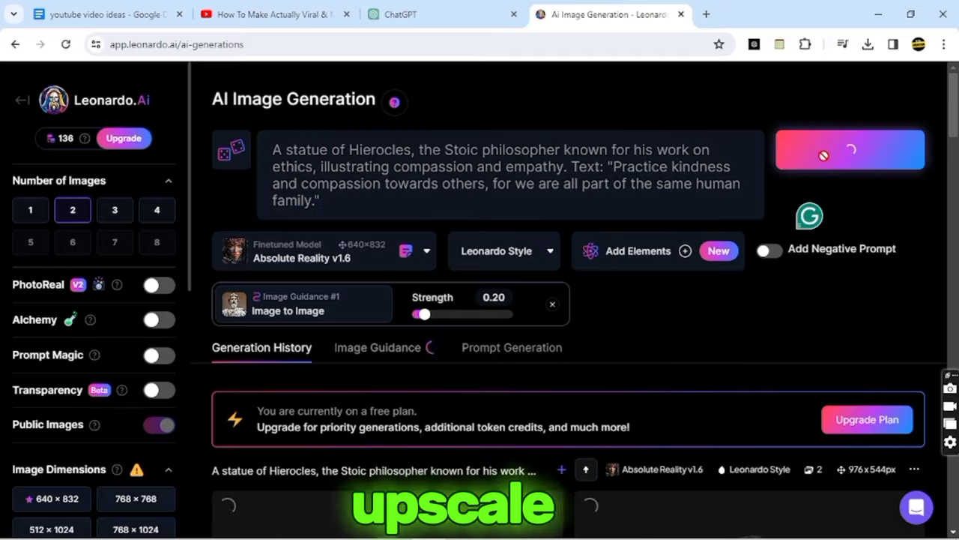
Step: Copy the Gaius Musonius Rufus prompt from ChatGPT and generate its images in Leonardo.Ai in place of the Hierocles prompt
click(397, 14)
drag(398, 167, 532, 188)
click(606, 13)
key(ctrl+a)
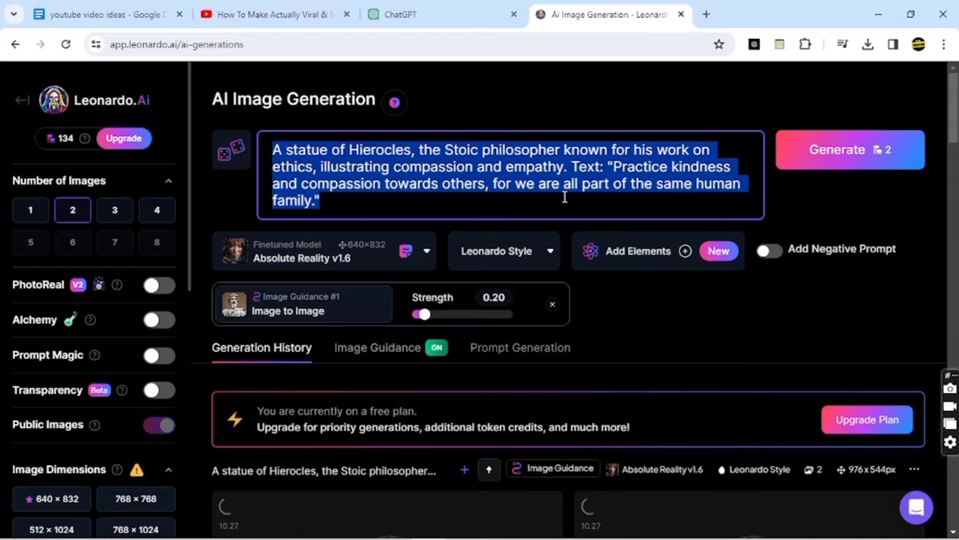
key(ctrl+v)
Step: Copy the Panaetius prompt from ChatGPT, replace the Leonardo.Ai prompt with it, and generate the images
click(397, 14)
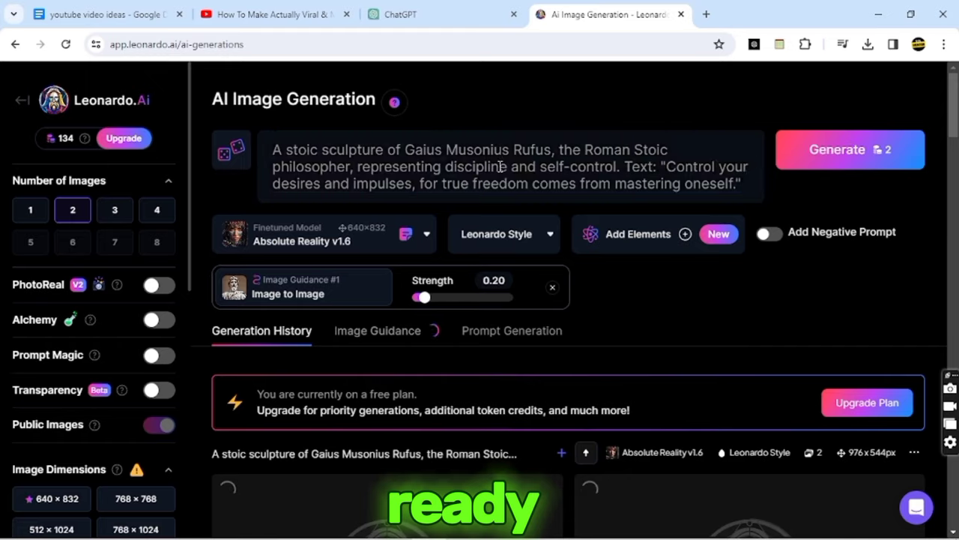
key(ctrl+a)
key(ctrl+v)
click(846, 150)
Step: Review the generated images, inspect the upscale options of the second Marcus Aurelius image, and close its enlarged view
scroll(753, 307, down, 8)
scroll(754, 307, down, 5)
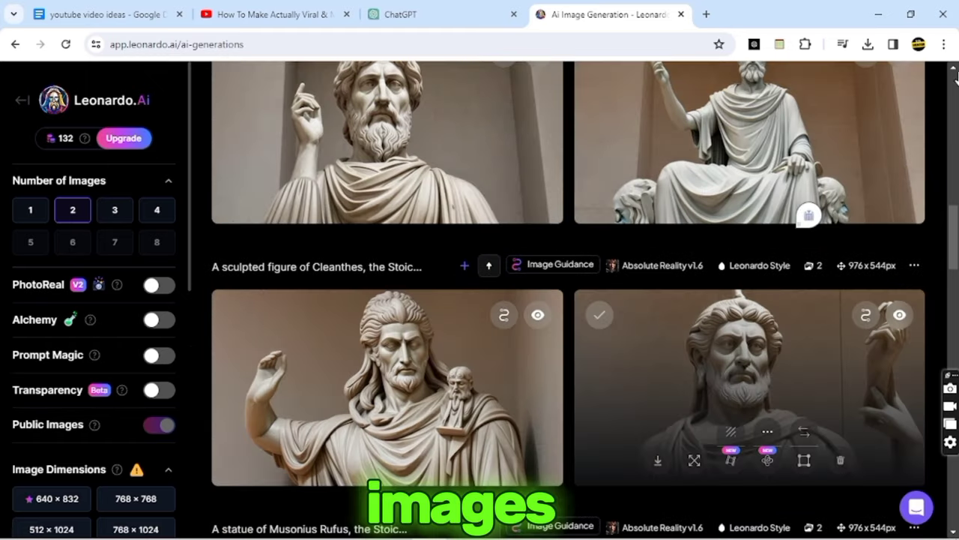
scroll(753, 314, down, 5)
click(754, 322)
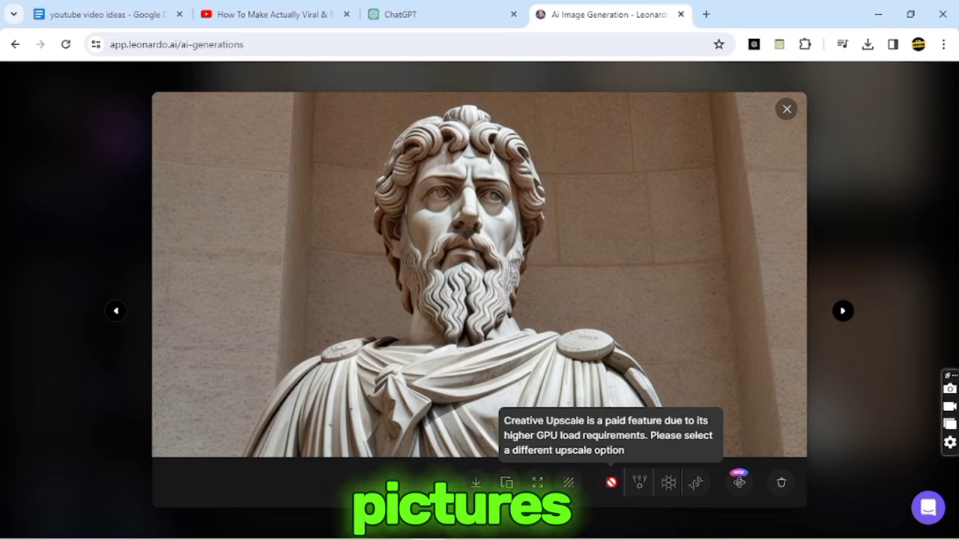
click(788, 111)
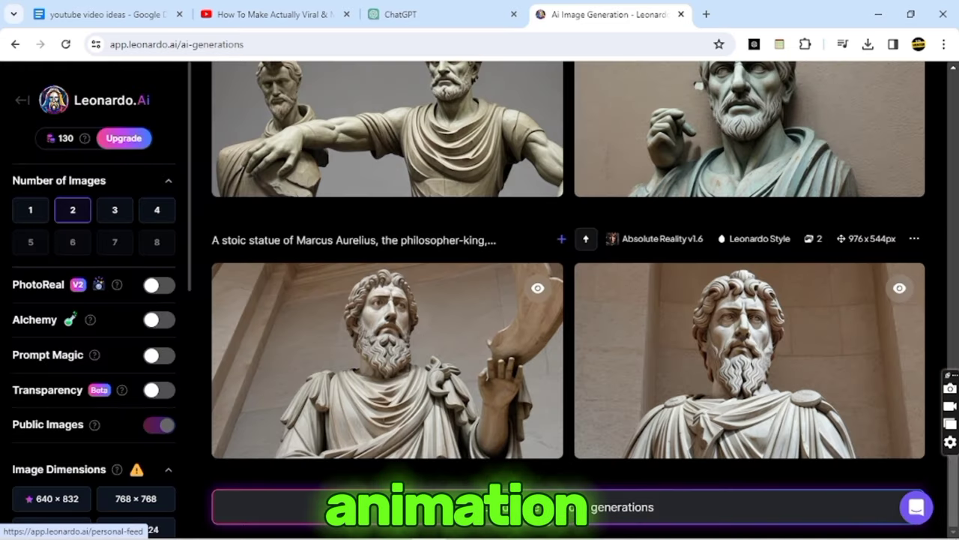
Step: Open the Marcus Aurelius statue image from the personal feed of generations
click(545, 512)
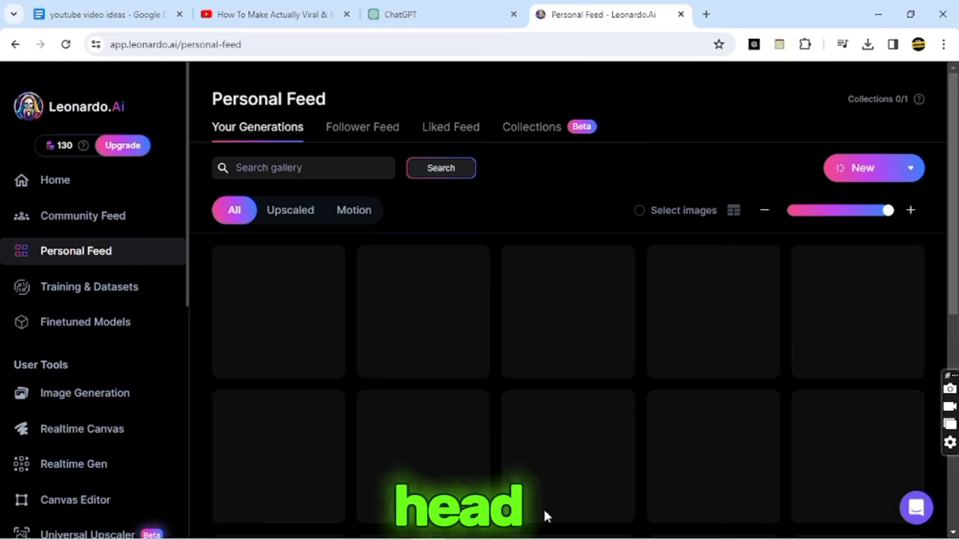
scroll(842, 339, down, 1)
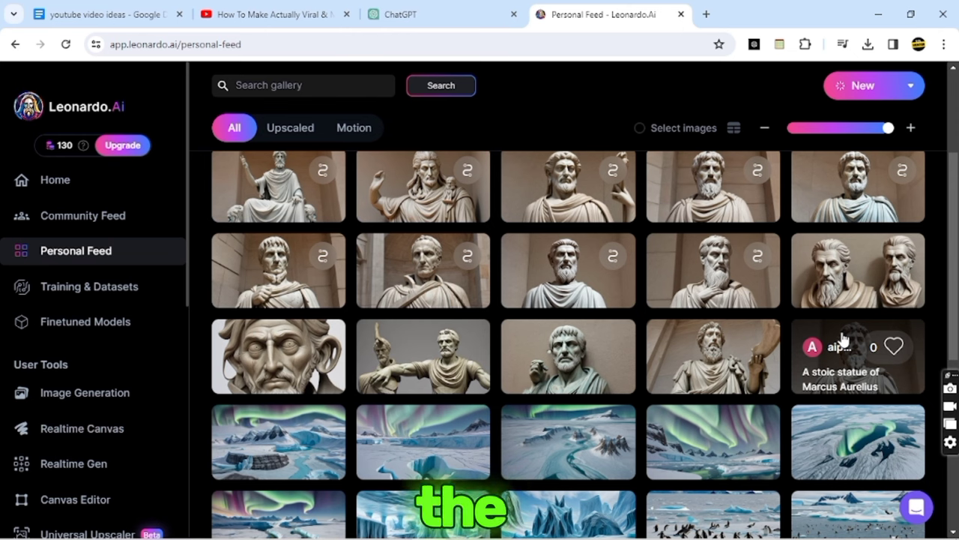
click(843, 339)
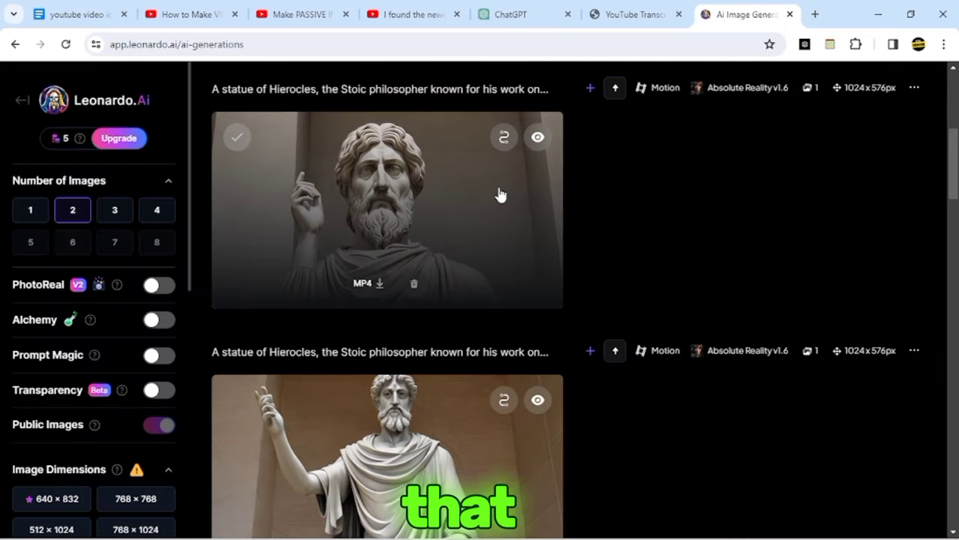
Step: Review the animated Hierocles statue clips and check the browser's downloads
click(500, 195)
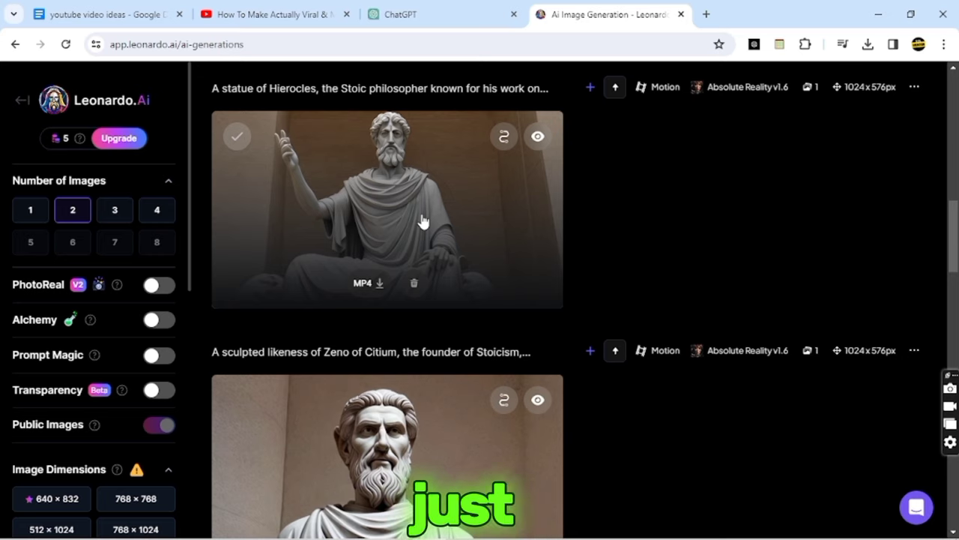
click(867, 45)
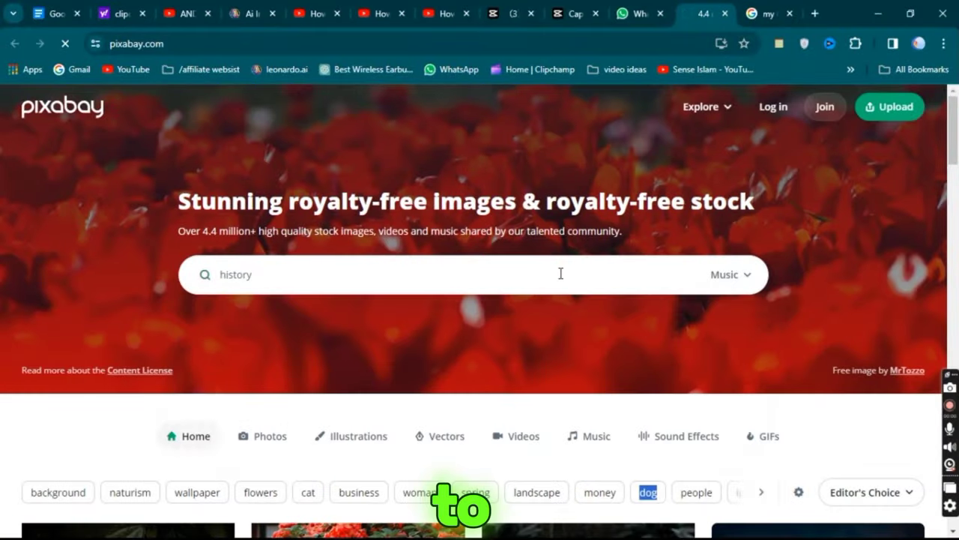
Step: Switch to Pixabay, search its music for "history" and preview tracks such as Ancient Wind, Emotional Cinematic_Medium 1 and Cinematic Dramatic Tense
click(561, 273)
key(Return)
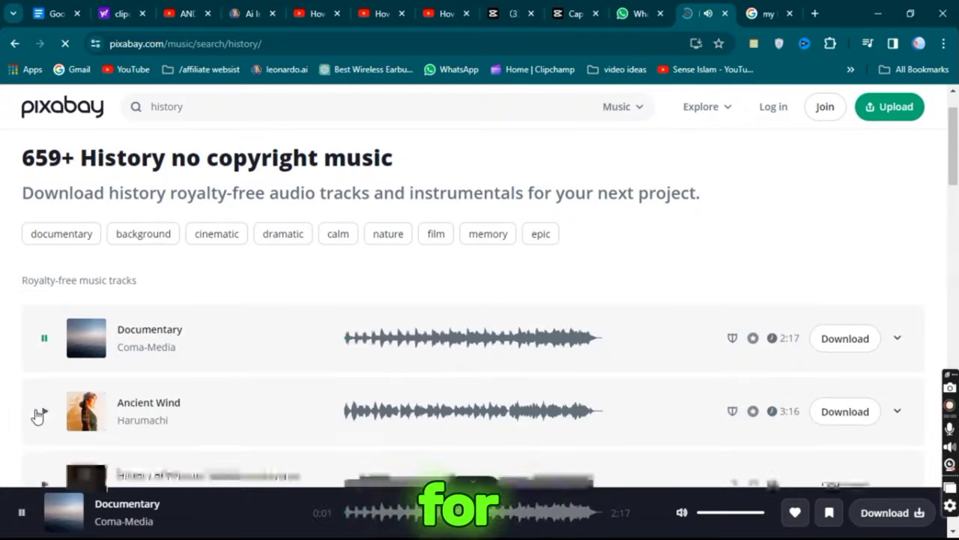
click(41, 411)
scroll(45, 377, down, 3)
click(45, 373)
scroll(45, 353, down, 2)
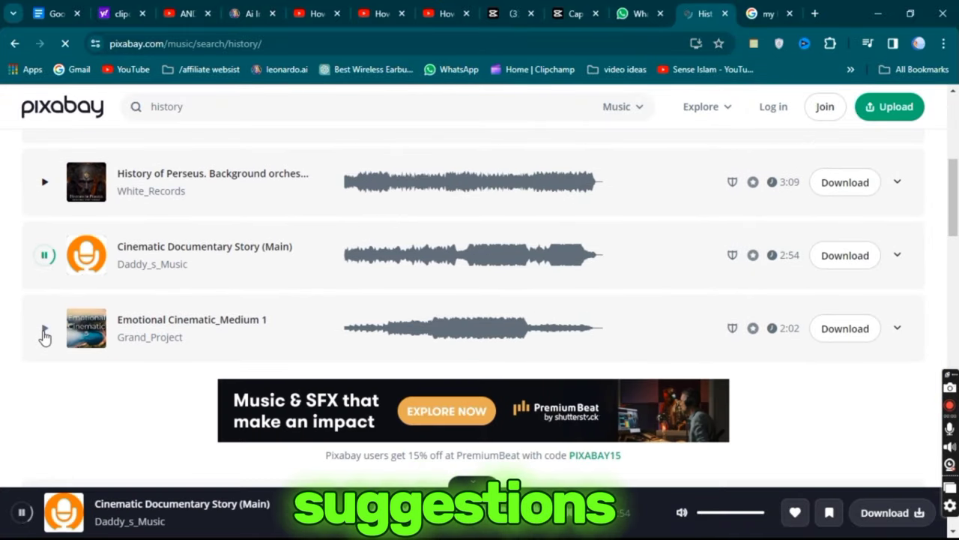
click(45, 331)
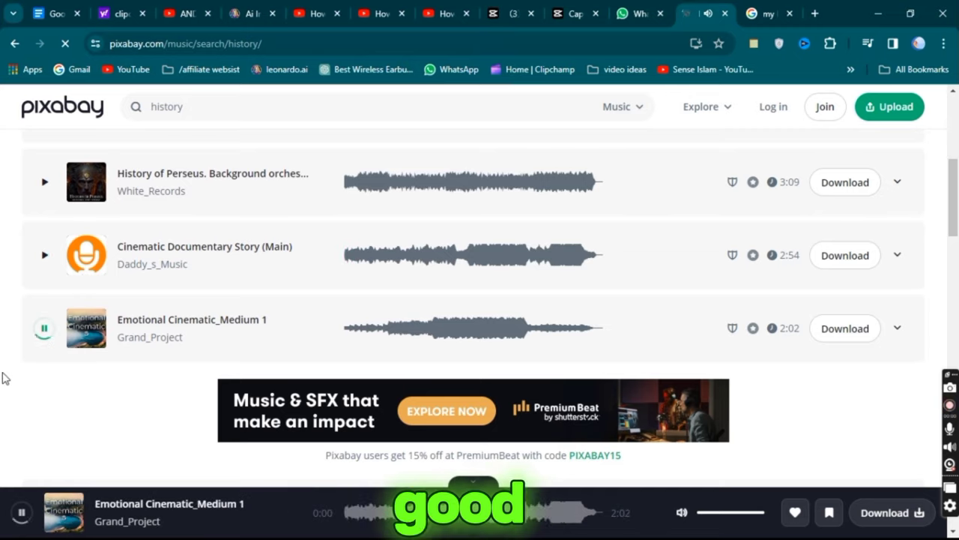
scroll(26, 379, down, 3)
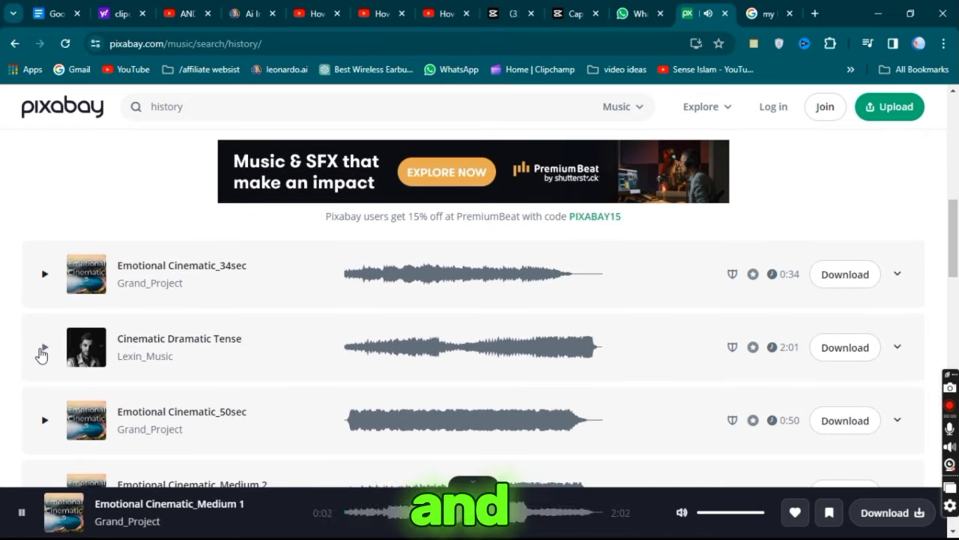
click(42, 349)
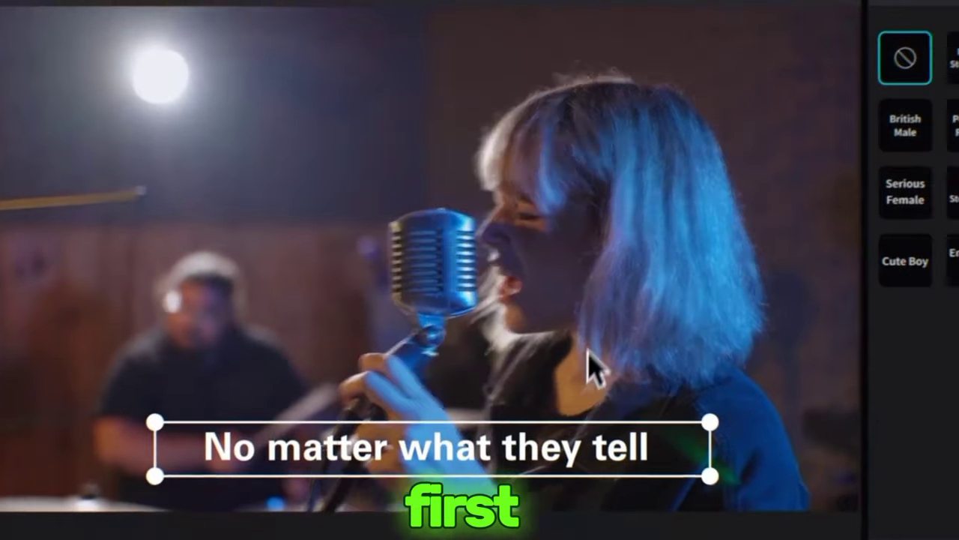
Step: Switch to CapCut, start a new project and import the voice-over, music and statue image files together
click(790, 94)
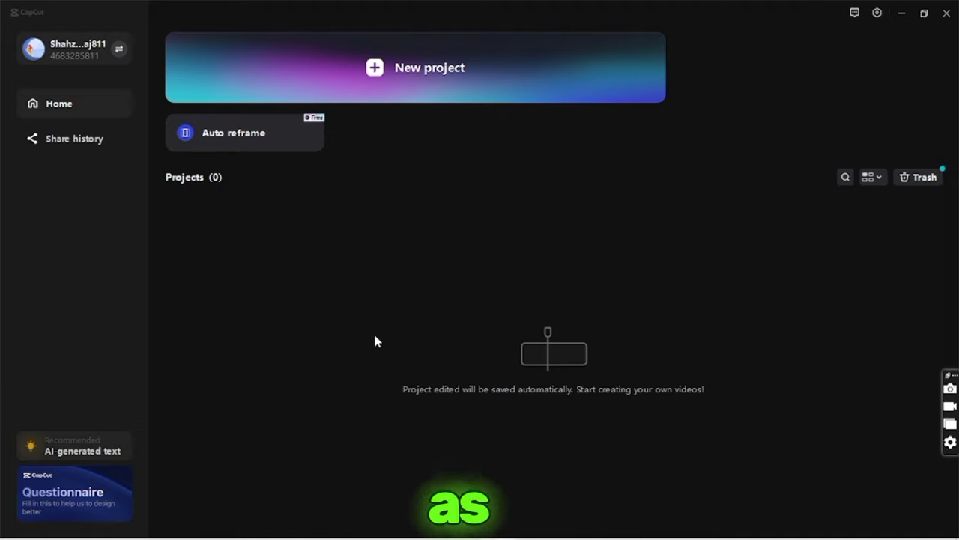
click(384, 60)
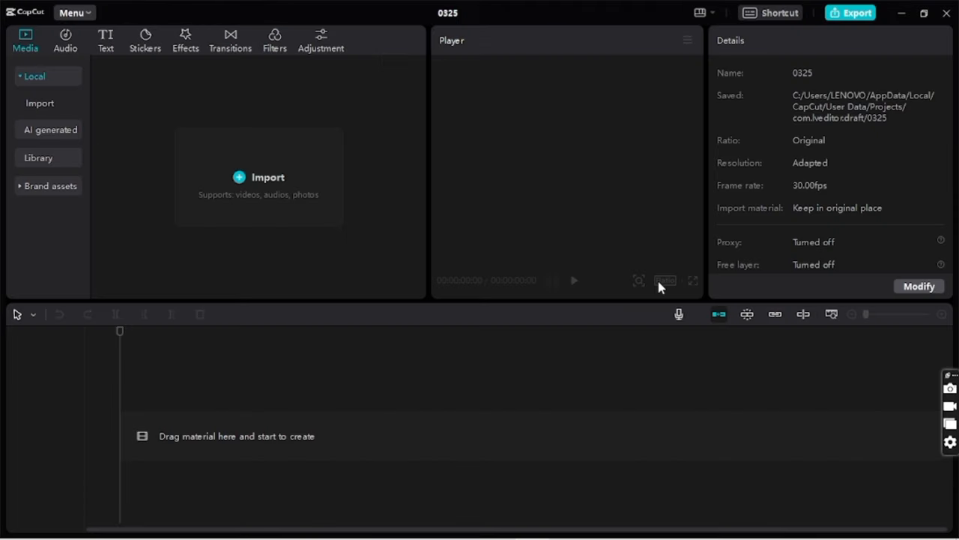
click(295, 203)
click(63, 171)
drag(139, 112, 352, 247)
click(360, 313)
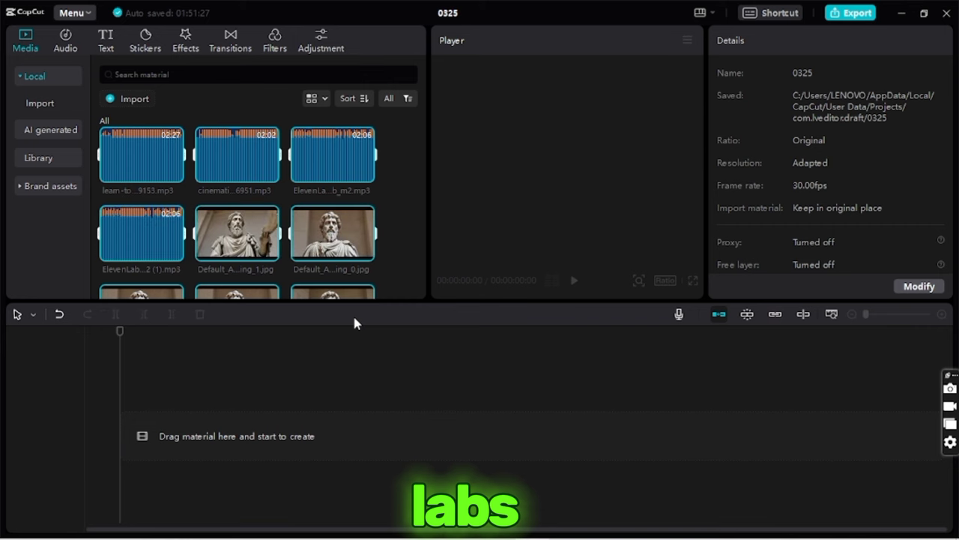
Step: Add the ElevenLabs voice-over whose file name ends in (1).mp3 to the timeline and set the project ratio to 16:9
click(153, 160)
click(139, 240)
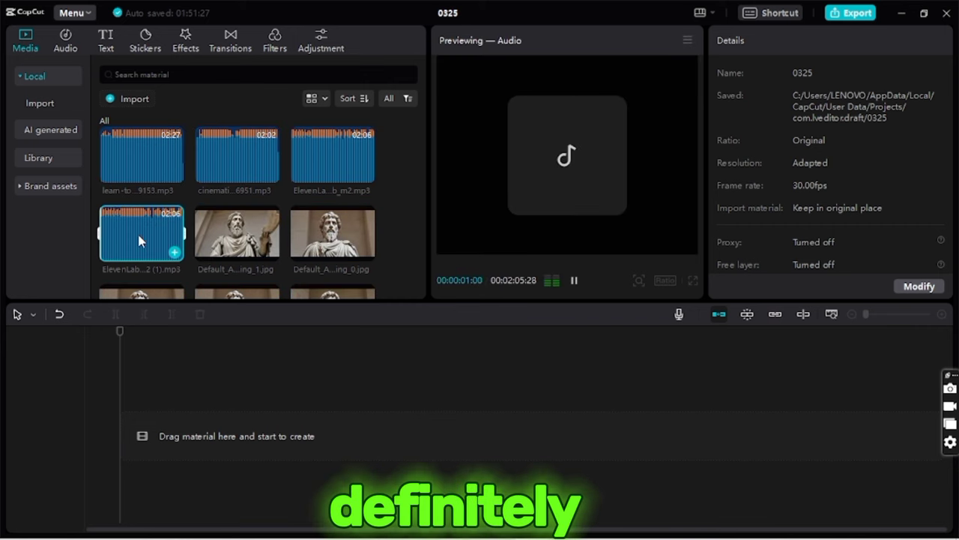
click(175, 254)
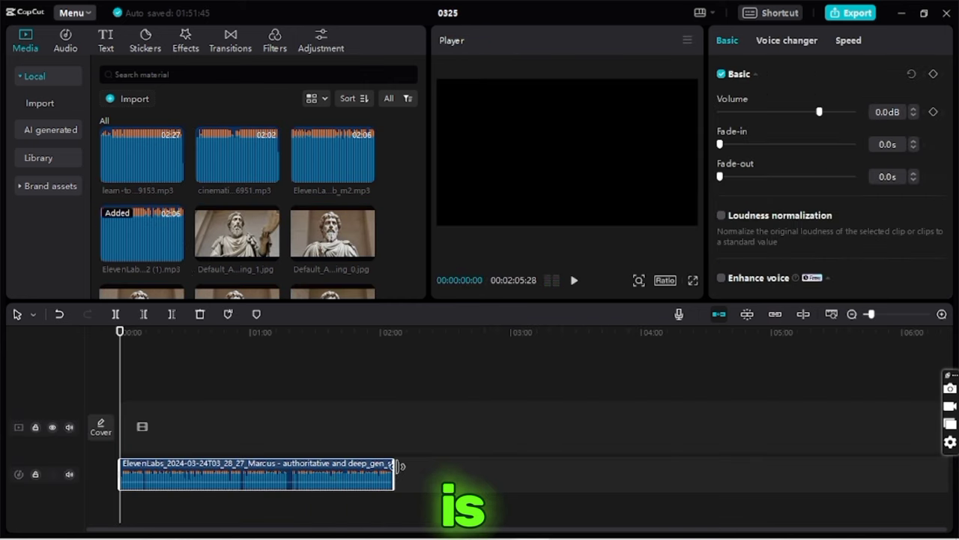
click(666, 280)
click(695, 335)
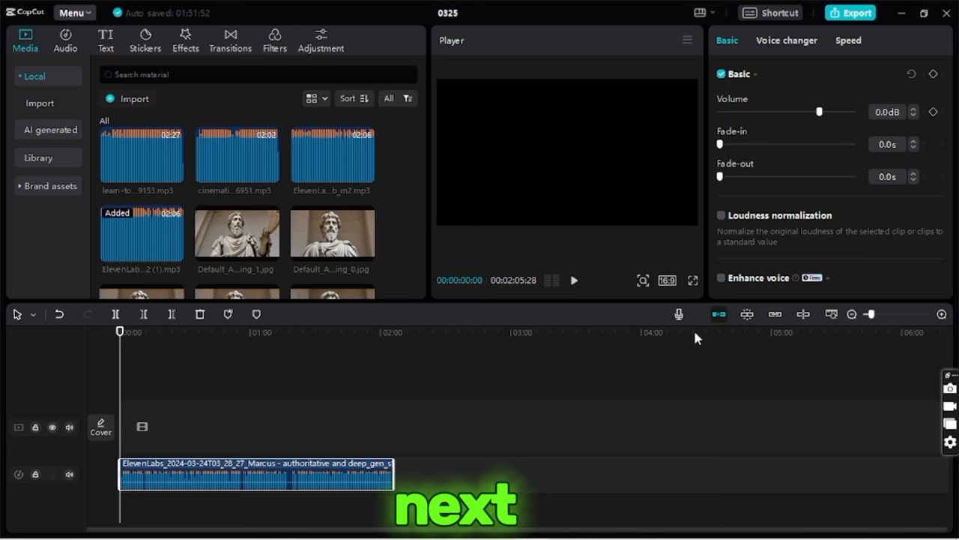
Step: Split the voice-over with the Split tool around the silent pauses in its first five seconds
click(889, 314)
click(897, 315)
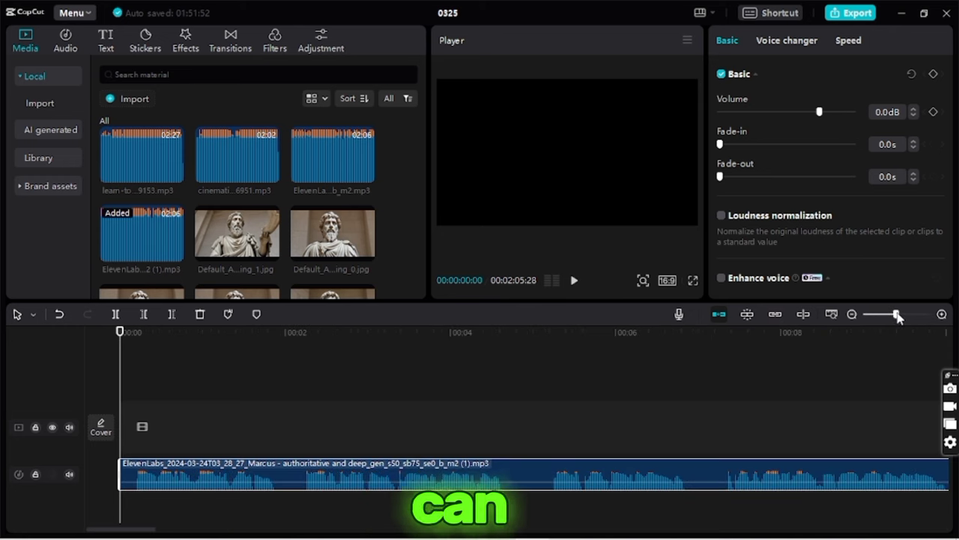
drag(897, 315, 900, 316)
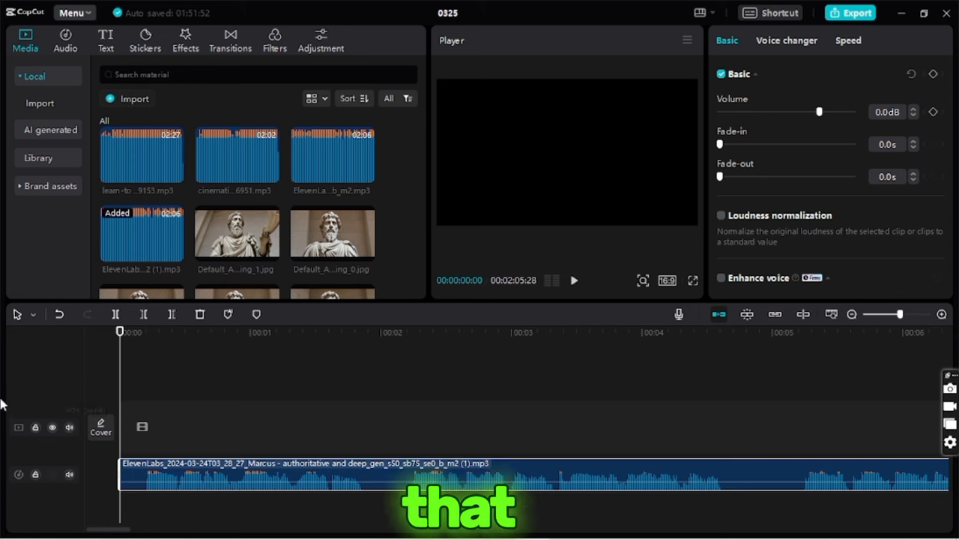
mouse_move(441, 531)
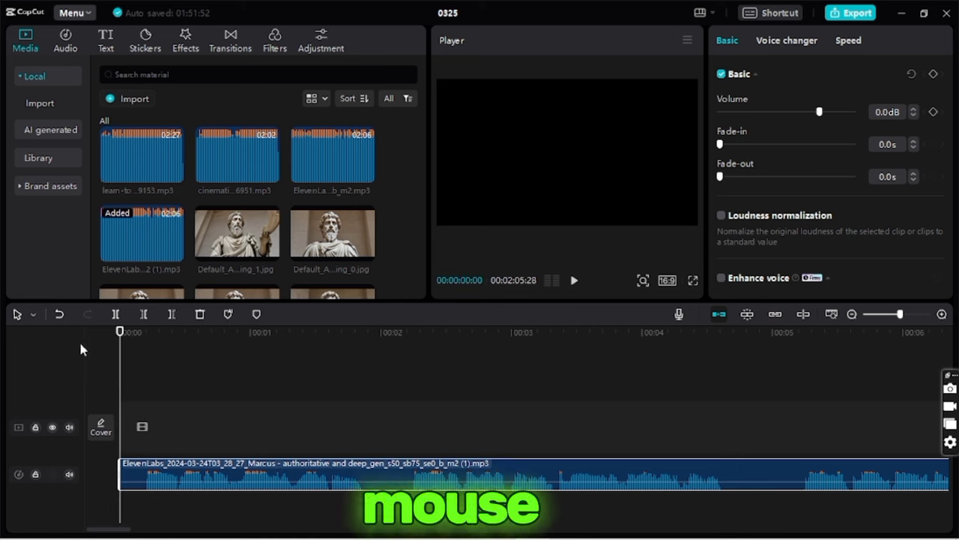
click(30, 315)
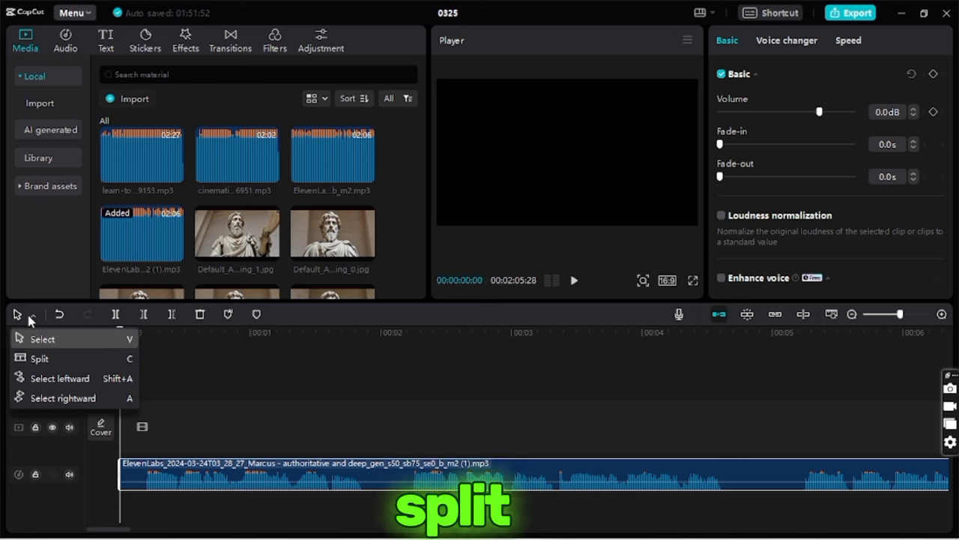
click(53, 363)
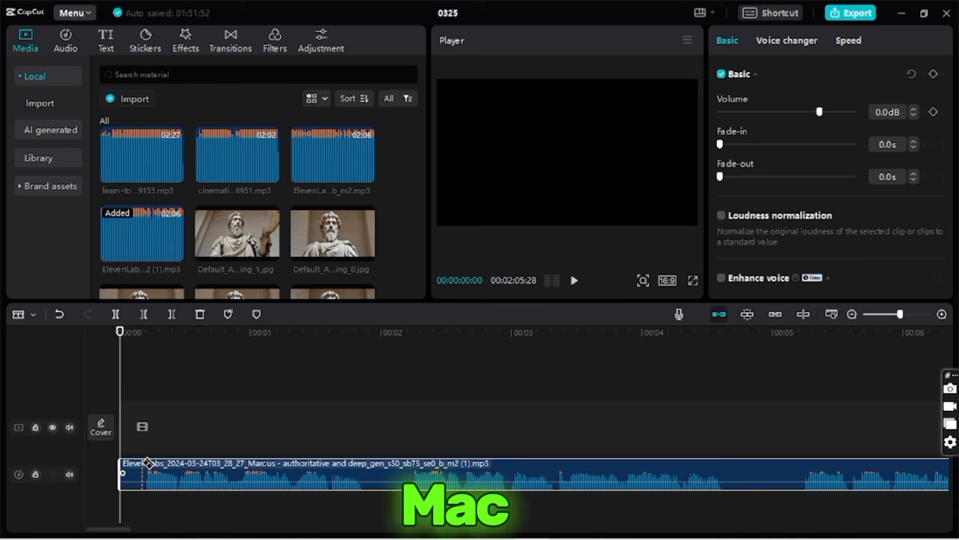
click(148, 463)
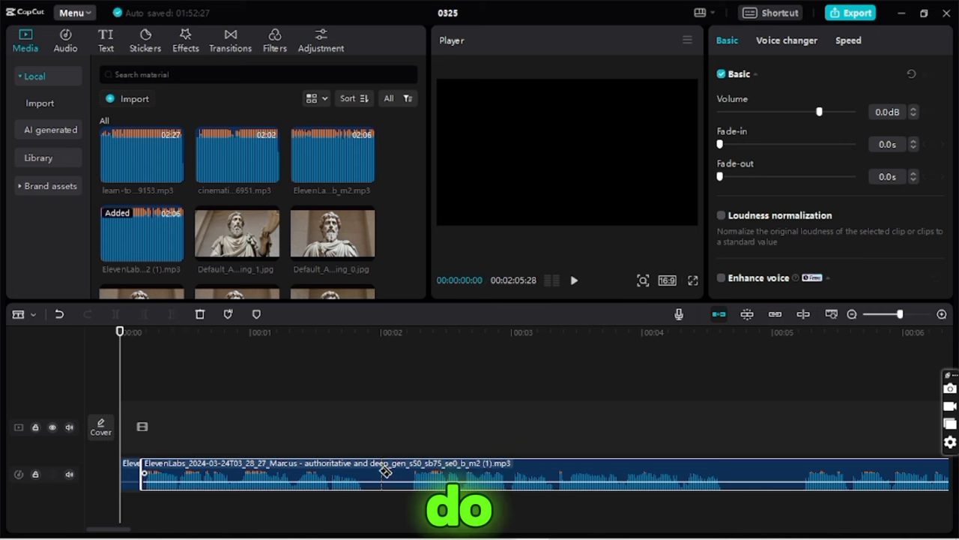
click(367, 467)
click(724, 466)
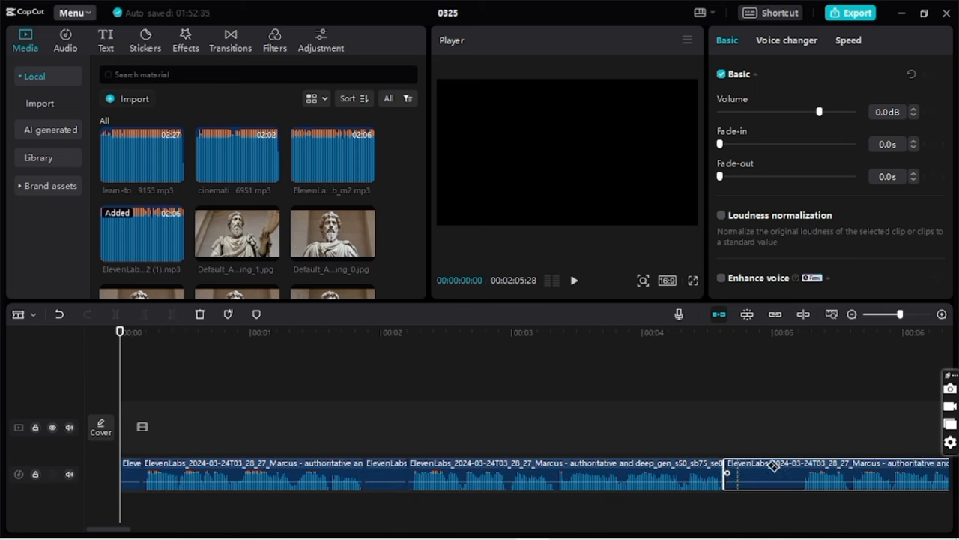
Step: Continue splitting the voice-over around the silent pauses through the rest of its length
scroll(460, 467, right, 5)
scroll(690, 475, right, 6)
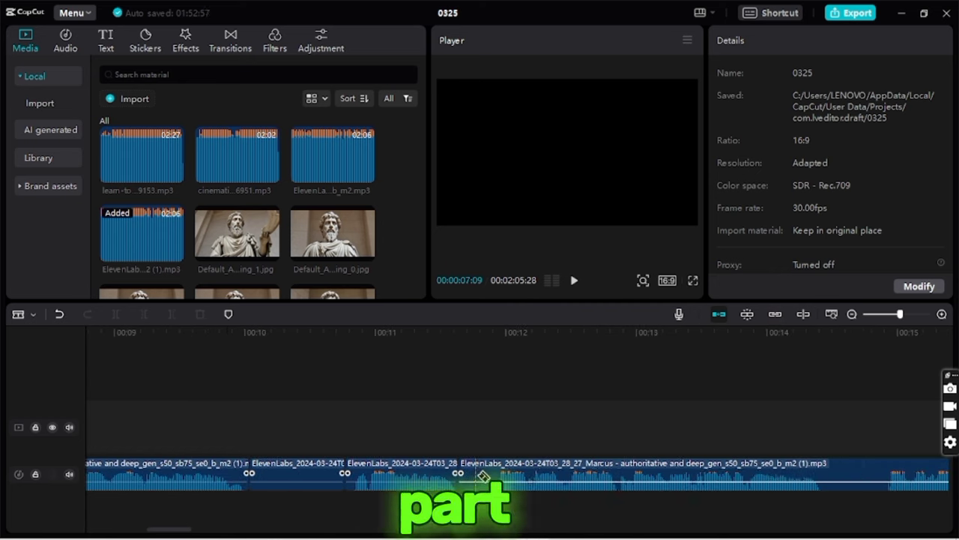
click(571, 480)
scroll(615, 475, right, 8)
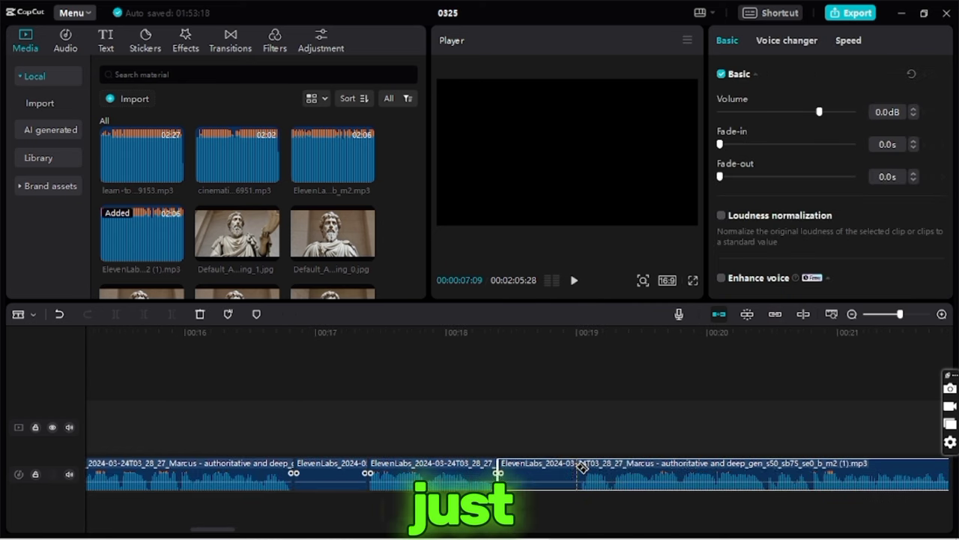
scroll(615, 475, down, 3)
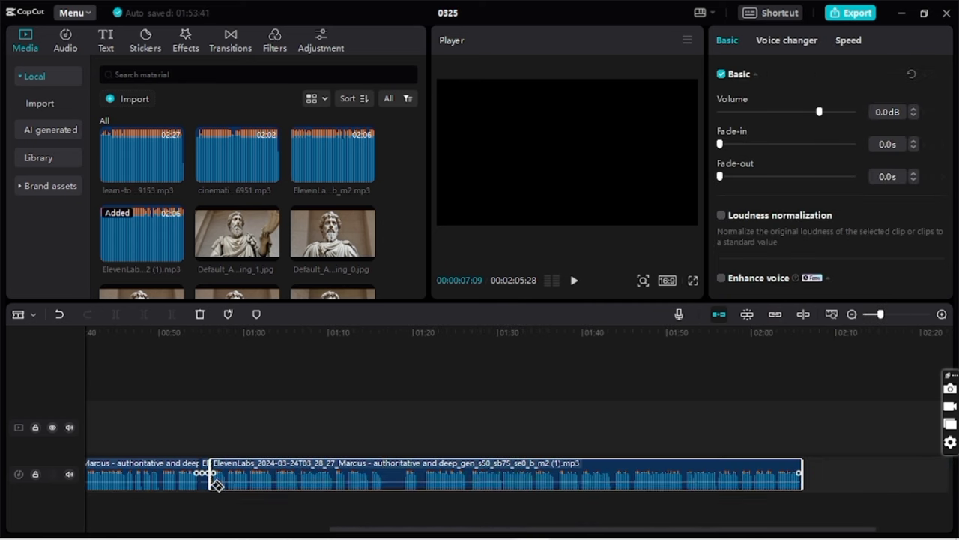
click(463, 510)
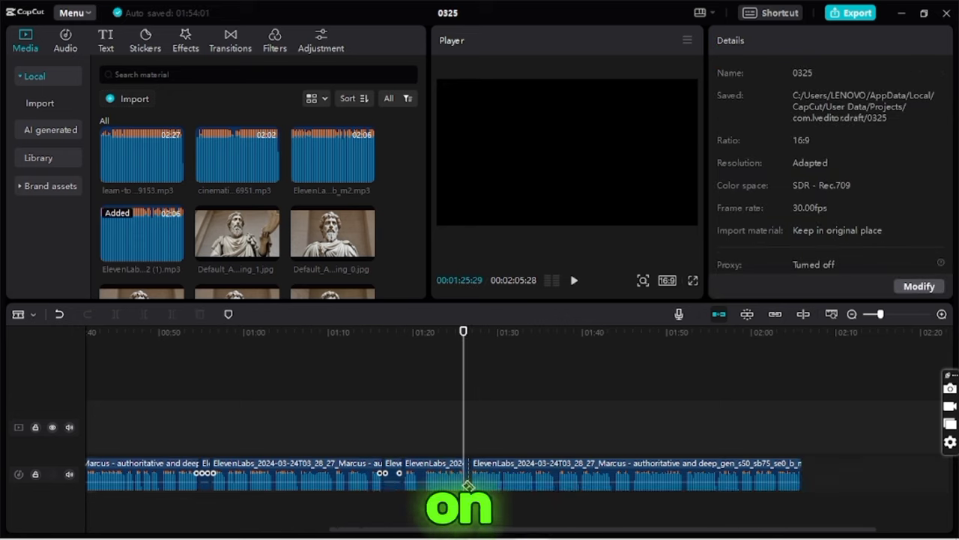
scroll(465, 479, up, 3)
click(627, 477)
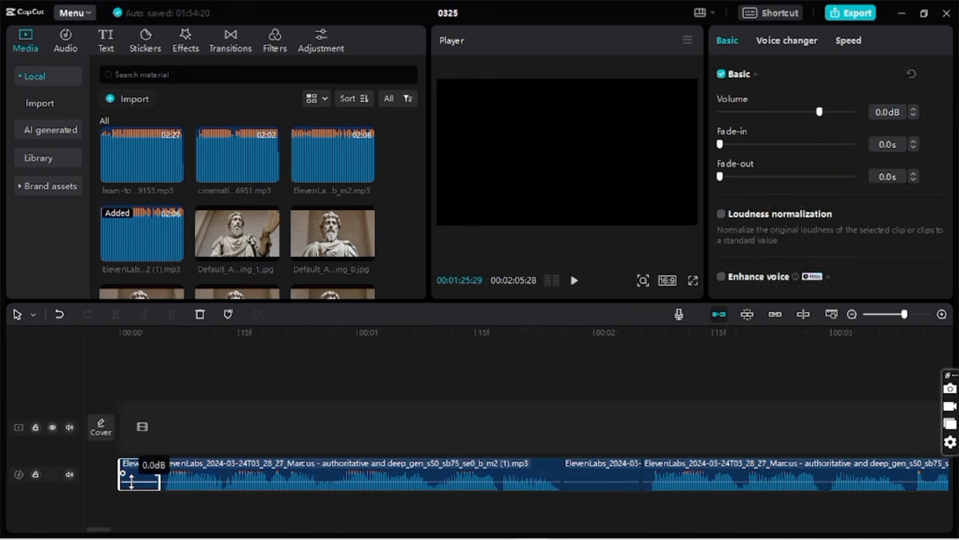
Step: Remove the silent voice-over segments and move the remaining clips together on one track to close the gaps
click(610, 492)
drag(610, 492, 541, 483)
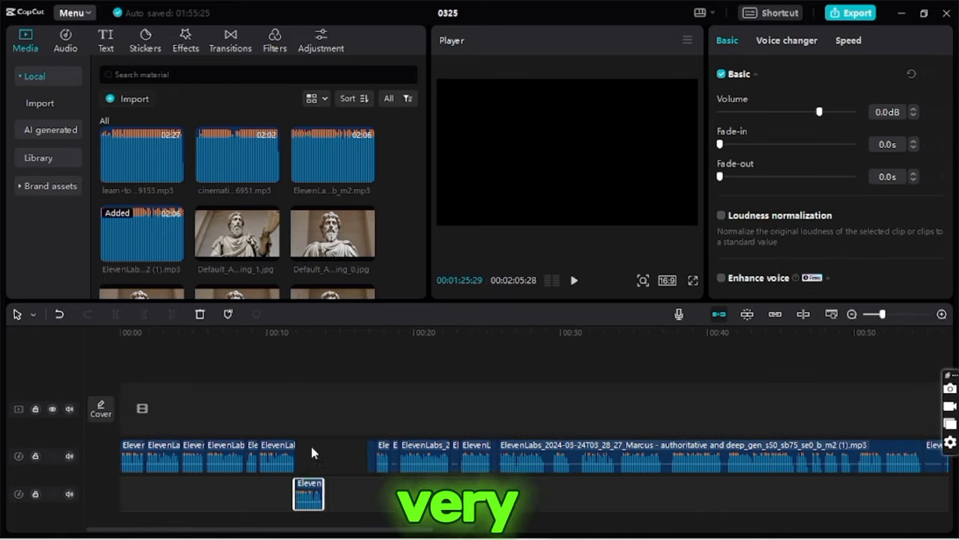
drag(315, 452, 314, 474)
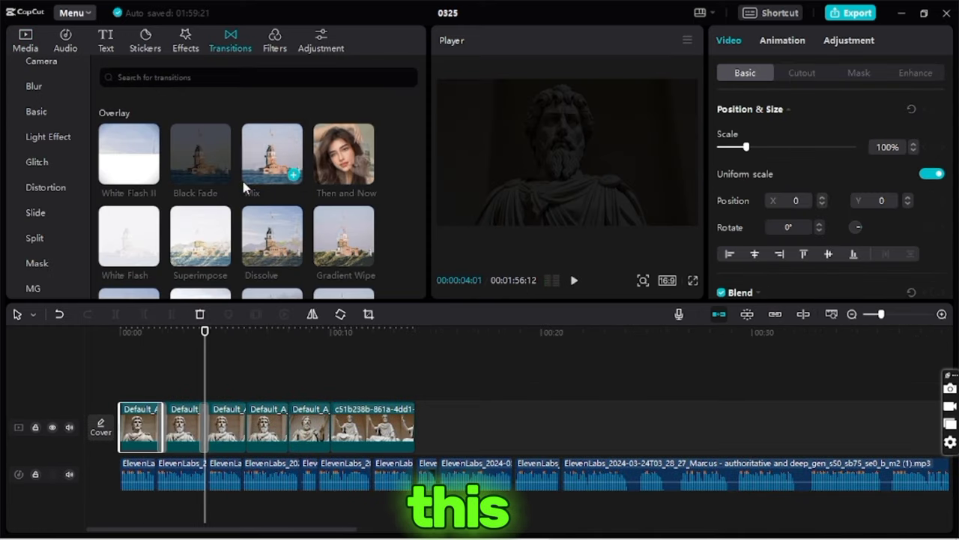
Step: Apply the Black Fade transition between the first statue image clips and shorten its duration
click(191, 167)
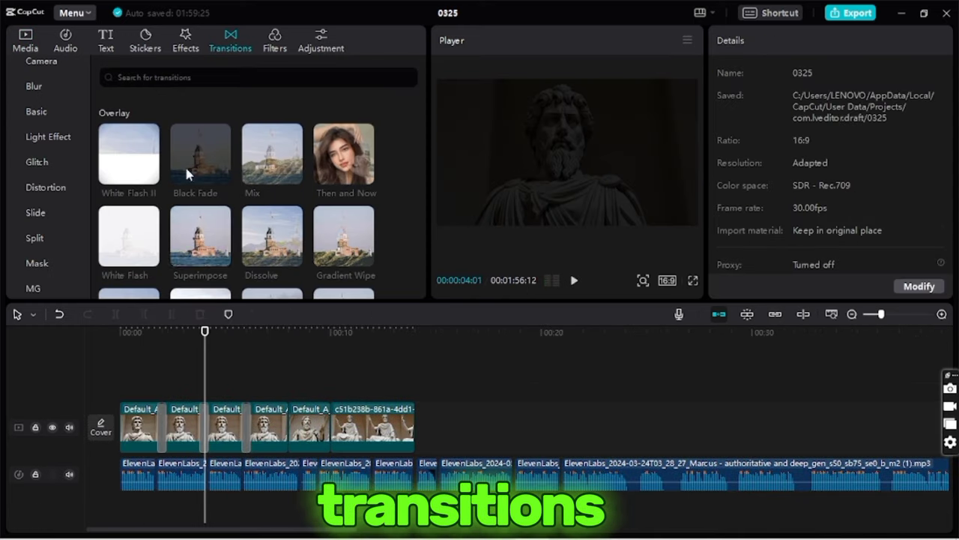
drag(207, 176, 162, 427)
drag(788, 138, 766, 140)
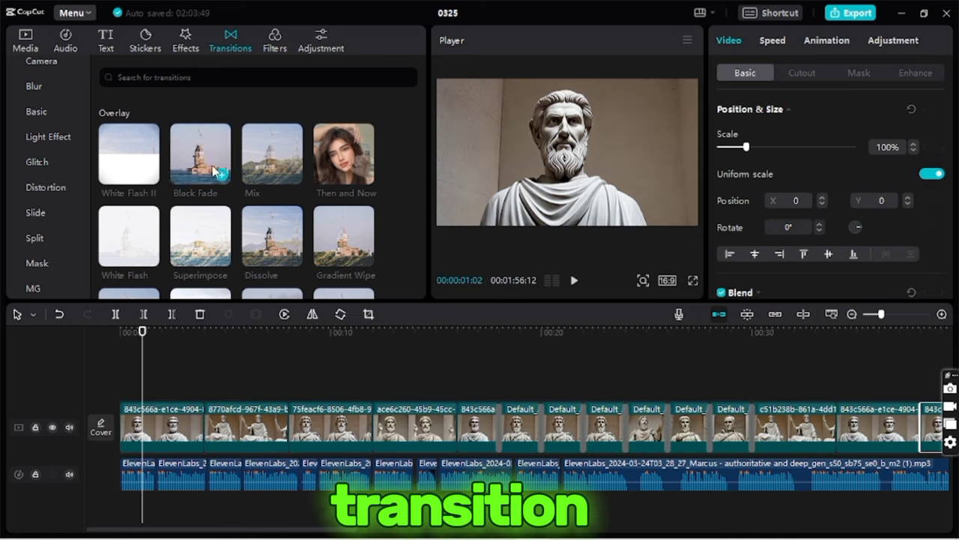
Step: Add Black Fade transitions between the animated statue clips at the start and after the still images on the timeline
click(200, 176)
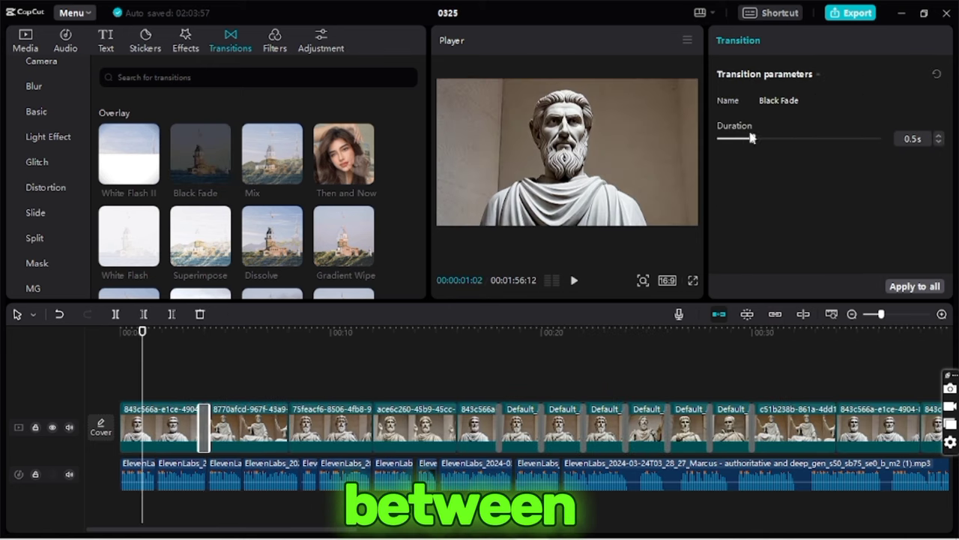
drag(229, 191, 289, 424)
drag(233, 167, 370, 420)
drag(200, 154, 835, 425)
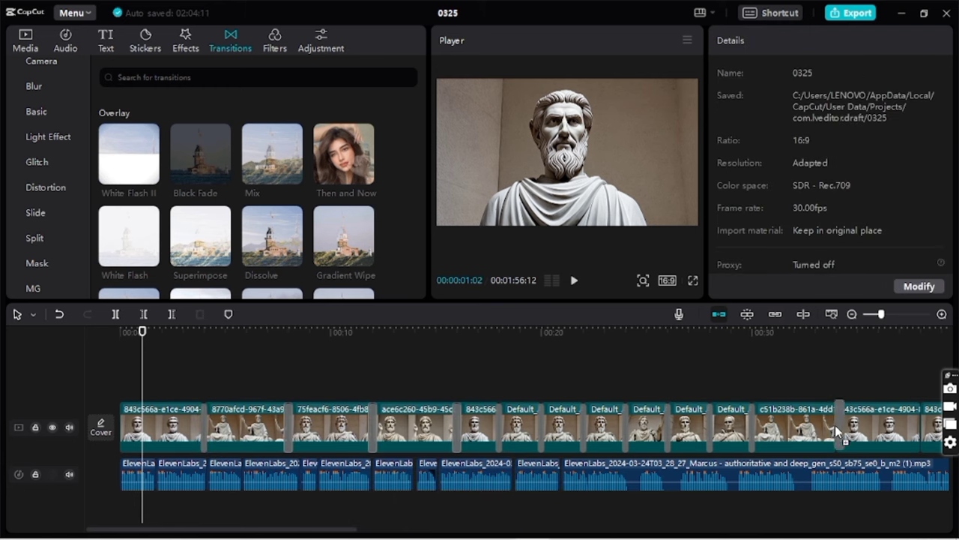
drag(200, 154, 920, 445)
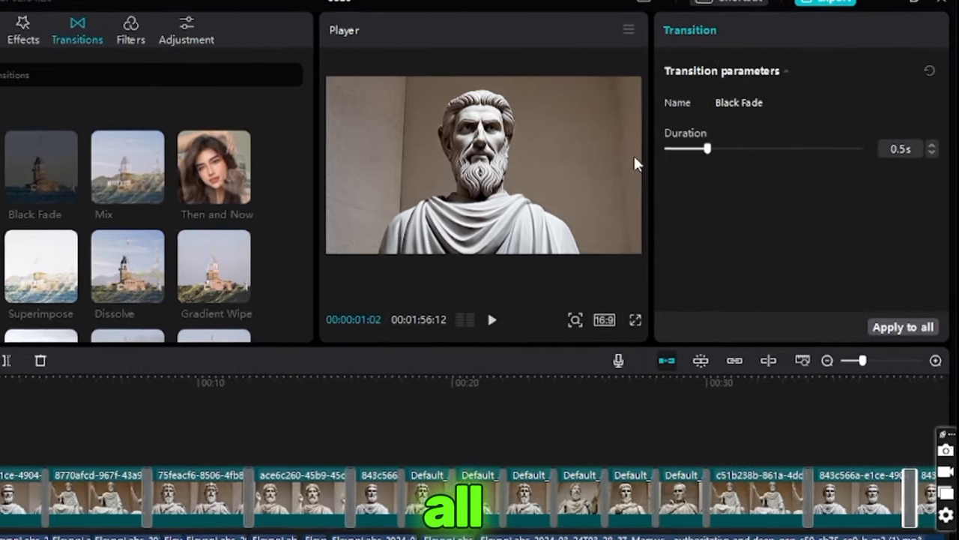
Step: Set the Black Fade duration to 0.3 s, apply it to all clips, and check the transitions along the timeline
drag(707, 148, 696, 148)
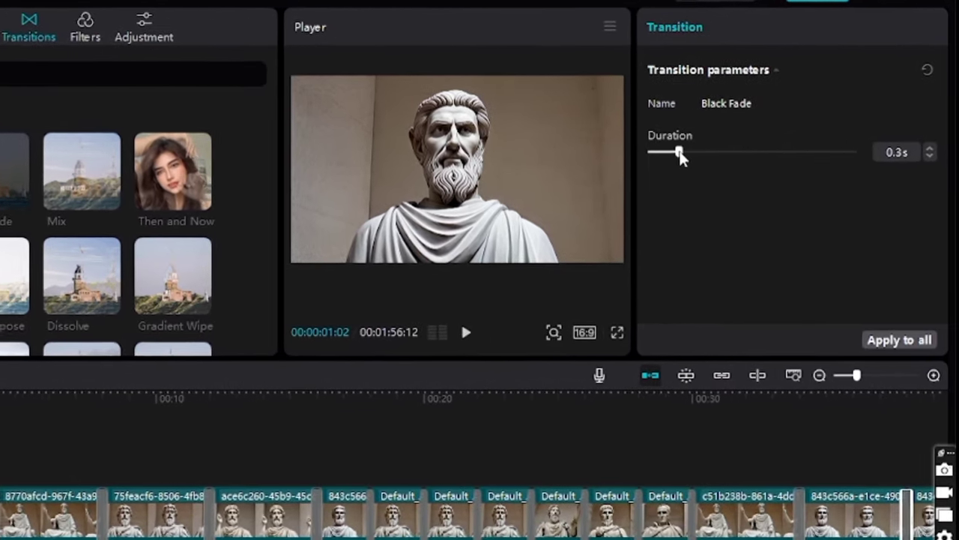
click(903, 326)
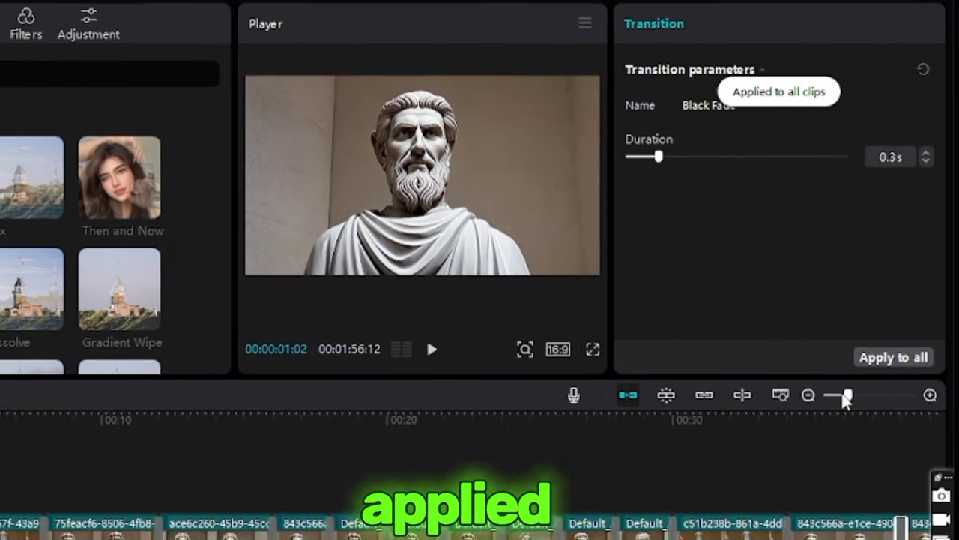
scroll(530, 523, down, 3)
click(62, 428)
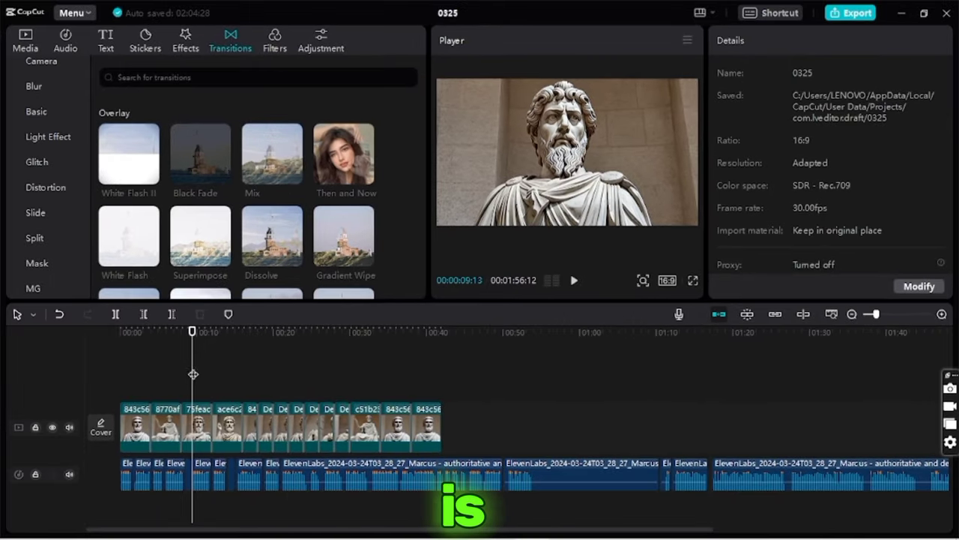
drag(194, 374, 73, 380)
drag(145, 382, 385, 386)
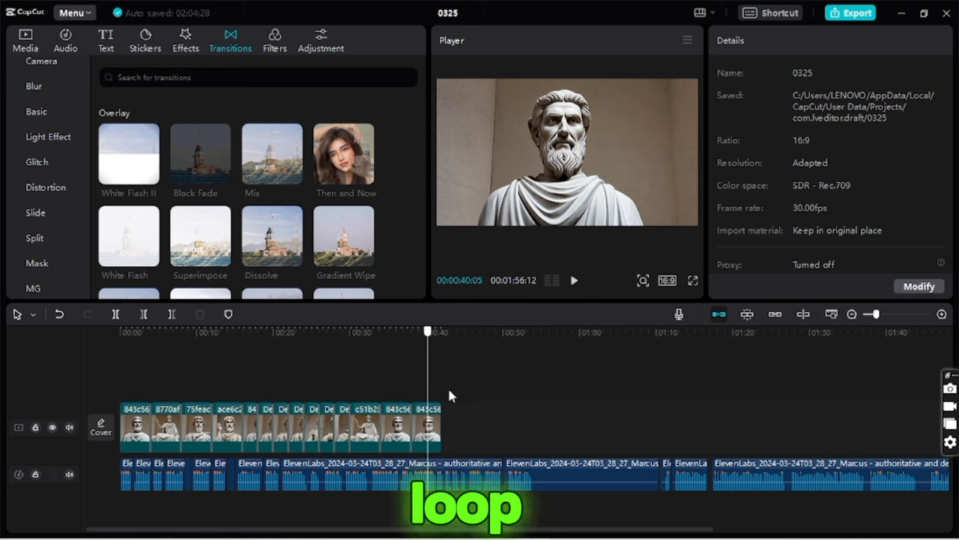
Step: Add the Noise 2 video effect over all the statue clips and set its speed to 30
drag(450, 395, 77, 320)
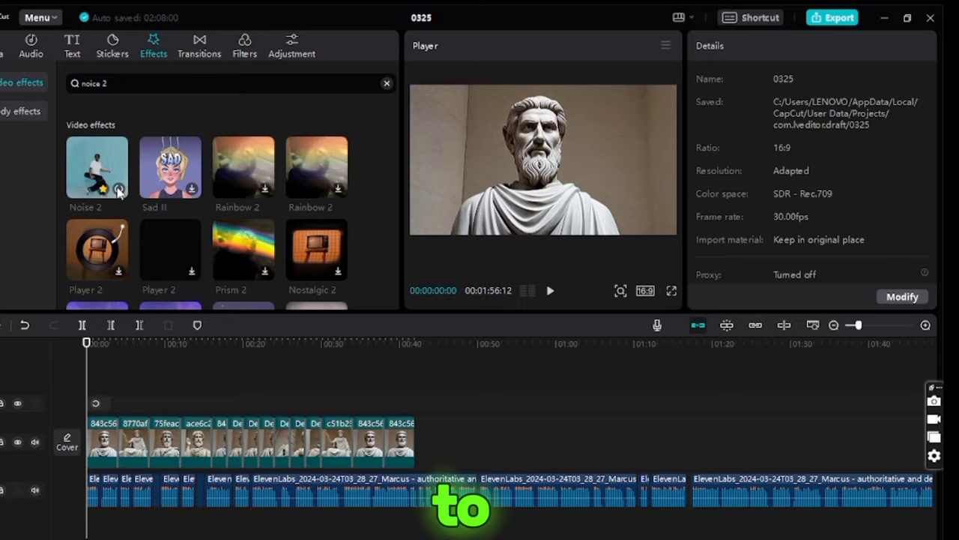
click(118, 191)
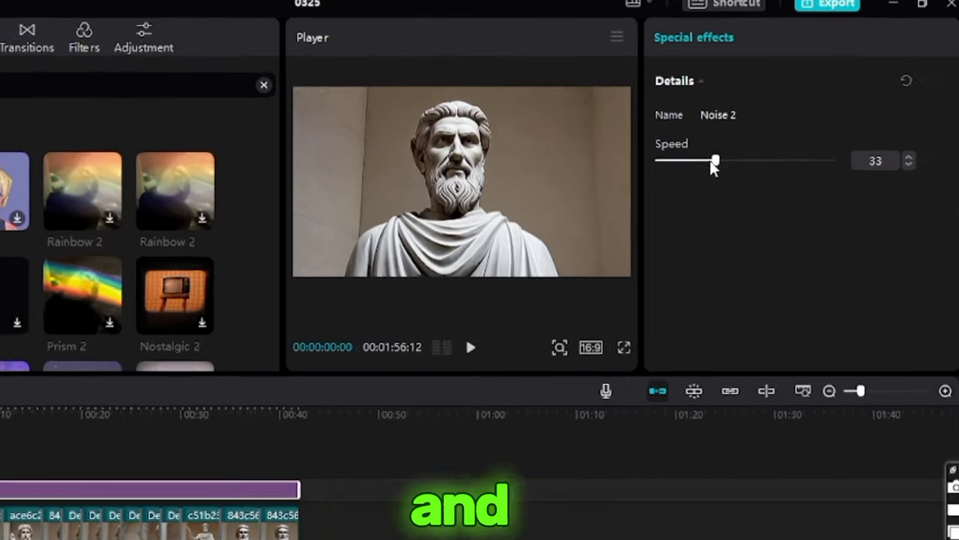
drag(763, 136, 751, 146)
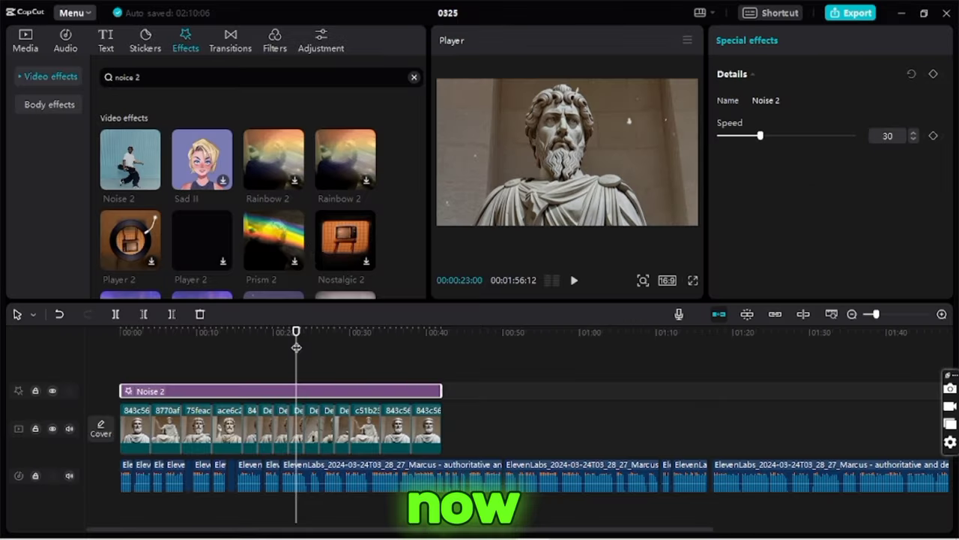
Step: Add a custom adjustment layer at the start of the timeline and slightly lower its brightness
click(321, 41)
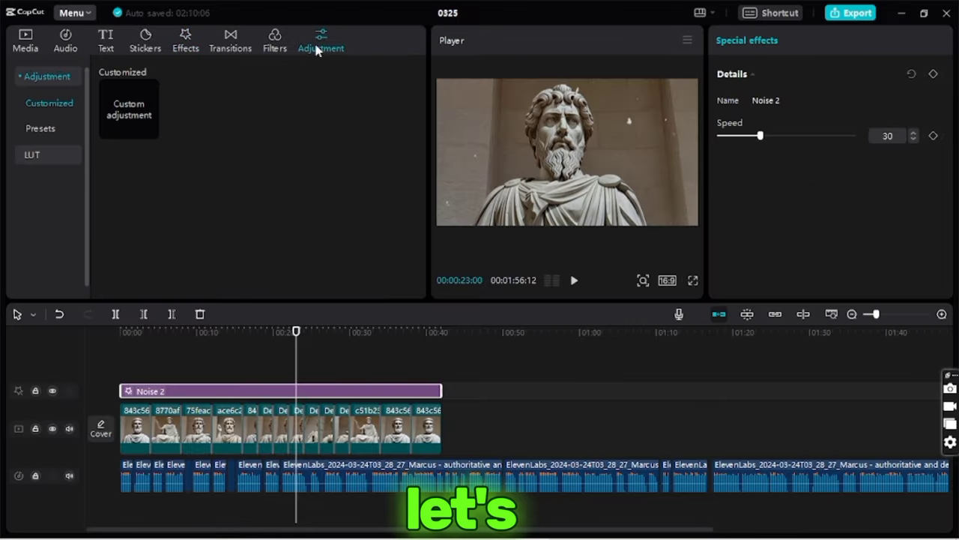
click(150, 132)
scroll(753, 203, down, 3)
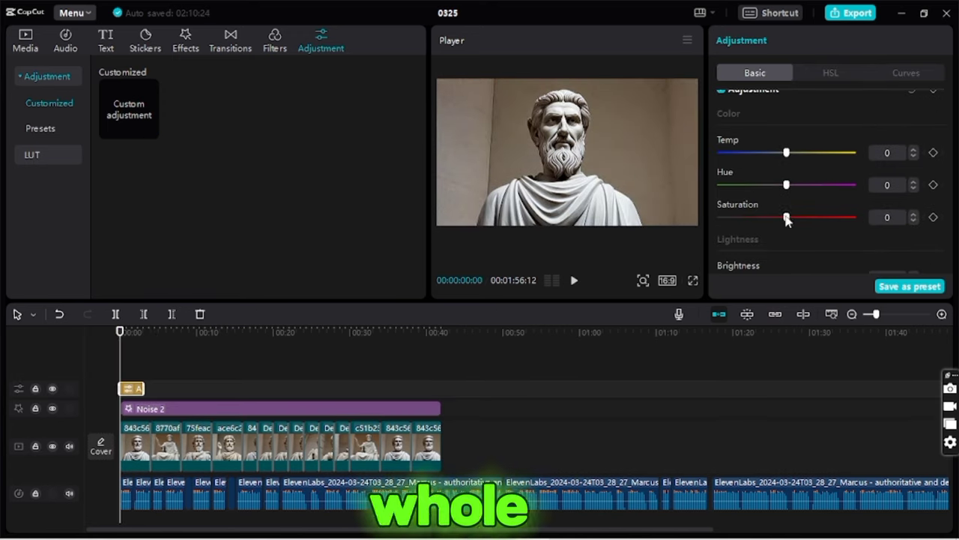
scroll(786, 218, down, 2)
mouse_move(789, 206)
mouse_down()
mouse_move(807, 208)
mouse_move(778, 211)
mouse_up()
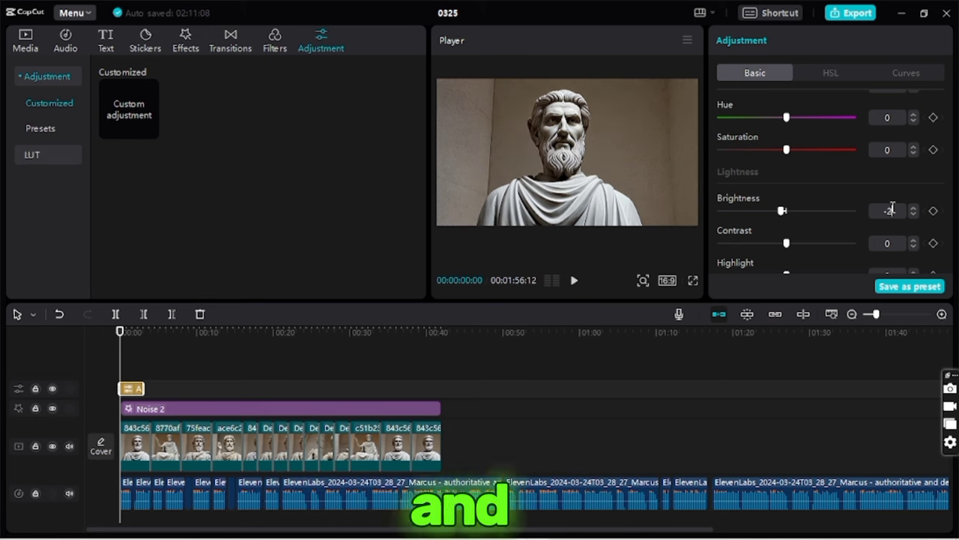
scroll(832, 218, down, 1)
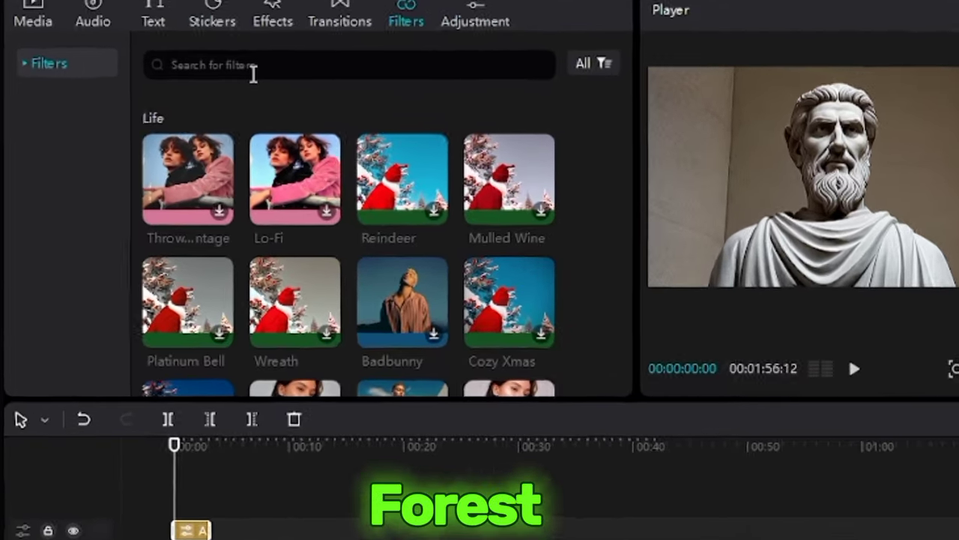
Step: Find the Black Forest filter and place it above the adjustment layer, with both layers covering the statue clips
click(199, 77)
text(BL)
click(225, 126)
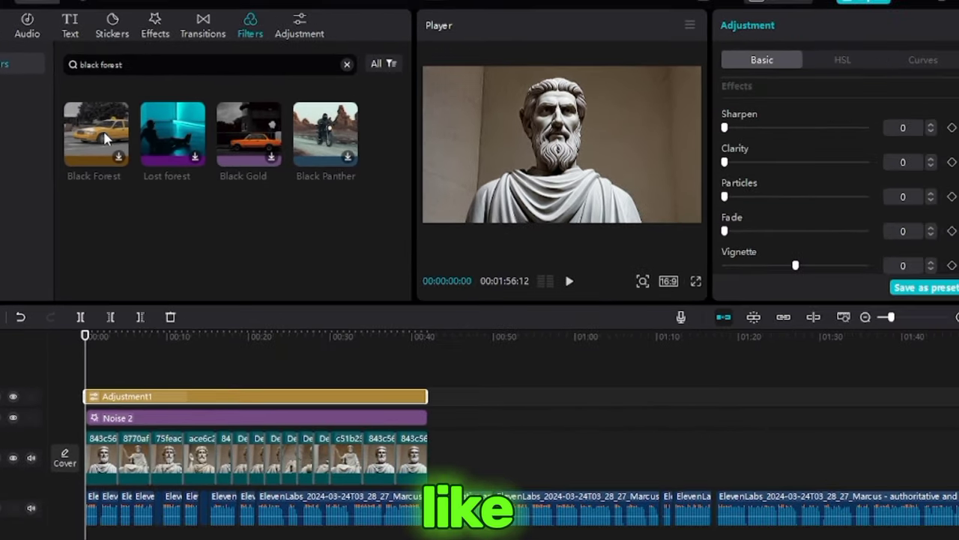
drag(97, 135, 419, 395)
click(96, 390)
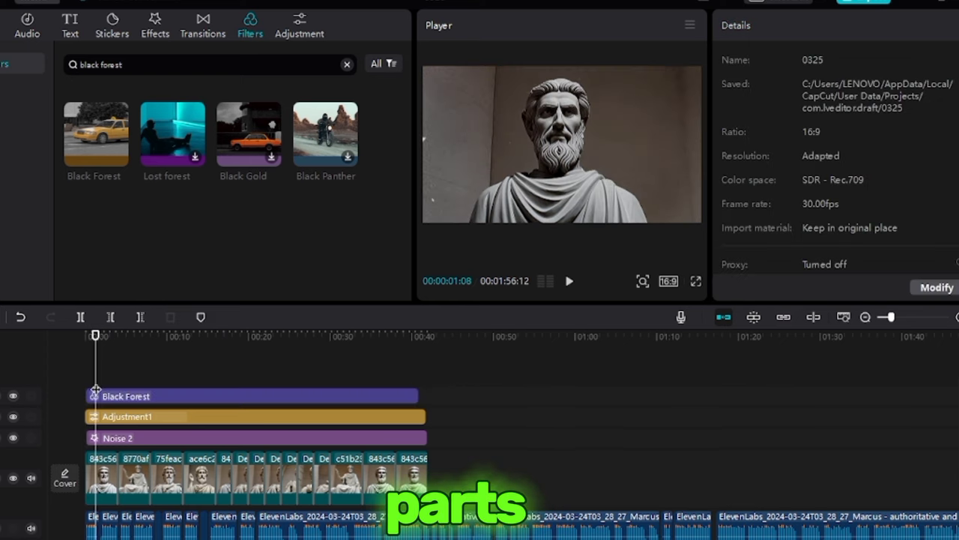
Step: Combine the statue clips with the filter, adjustment and noise layers into one compound clip
click(93, 394)
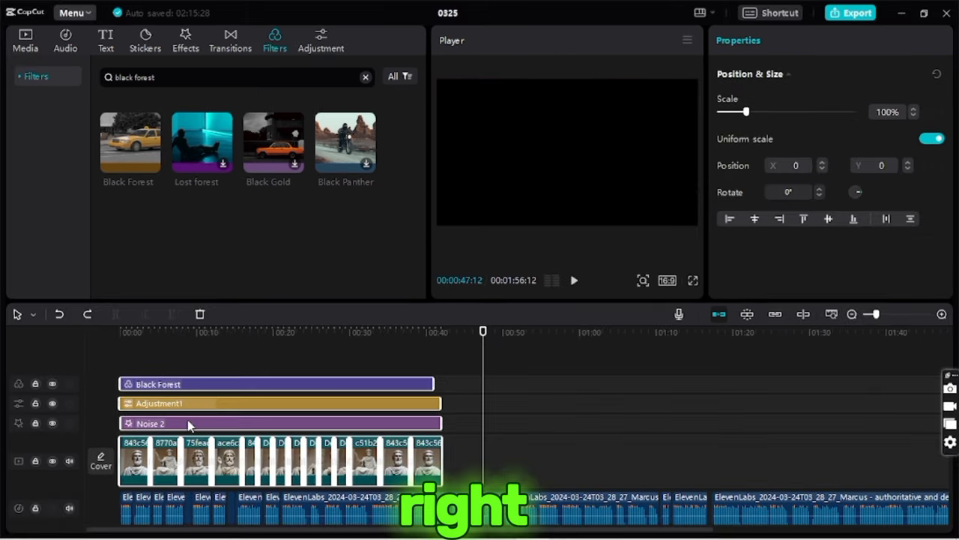
right_click(190, 425)
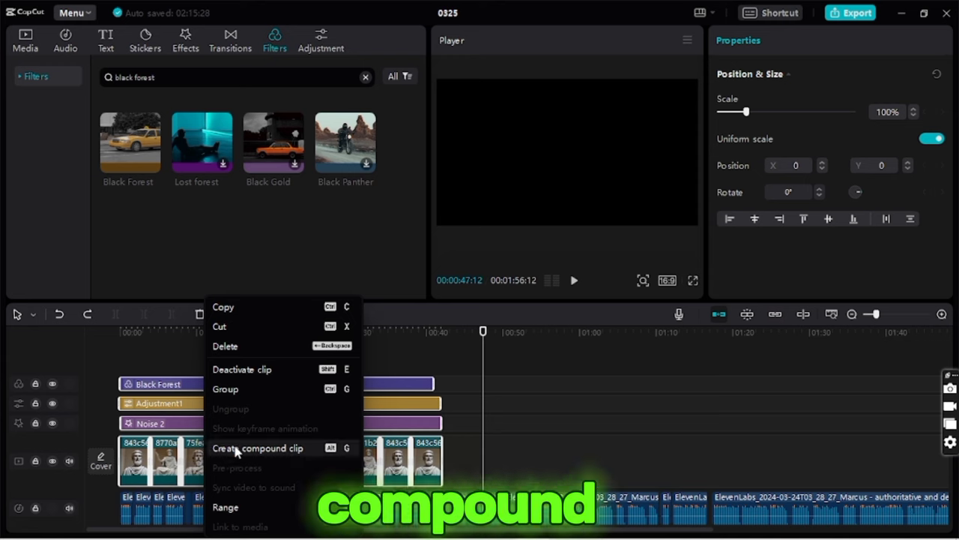
click(216, 447)
Step: Copy the compound clip and paste the duplicate directly after the original
right_click(425, 428)
click(458, 161)
click(456, 423)
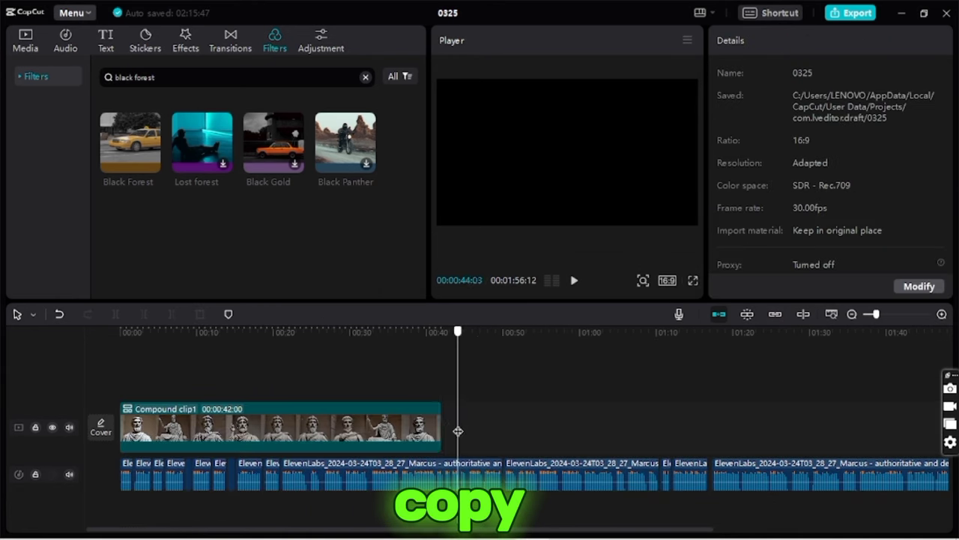
right_click(443, 425)
click(474, 438)
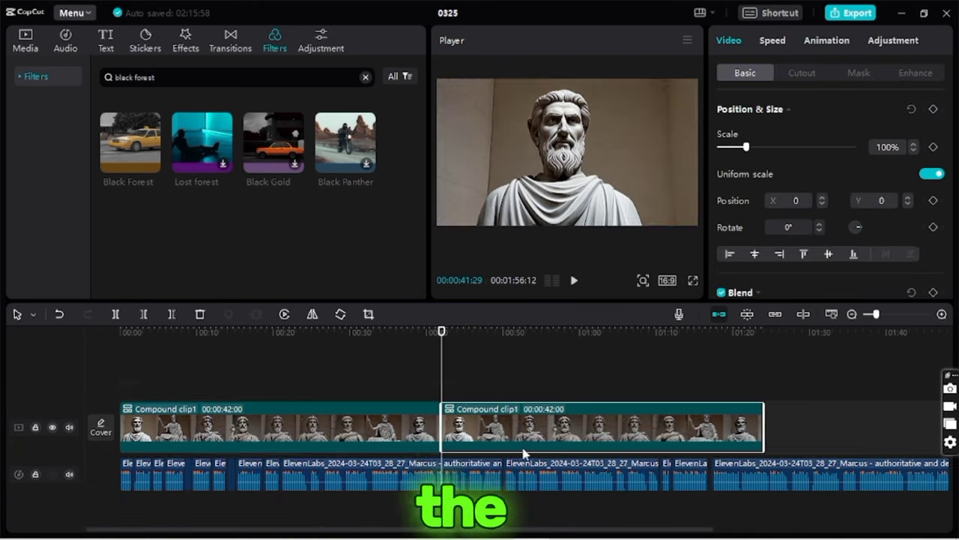
Step: Paste a third copy of the compound clip after the second and trim it to the end of the voice-over
scroll(510, 411, right, 5)
click(454, 409)
right_click(456, 408)
click(473, 417)
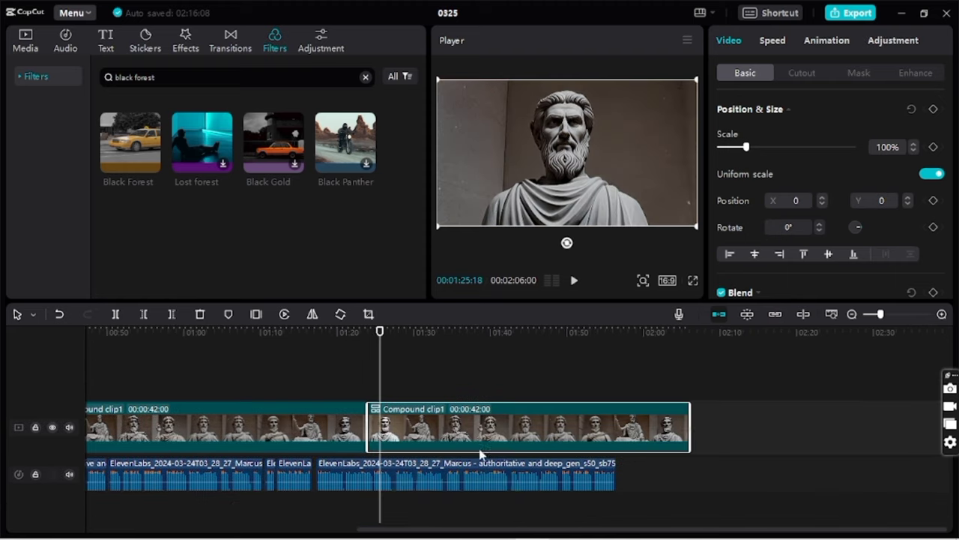
click(132, 363)
click(88, 363)
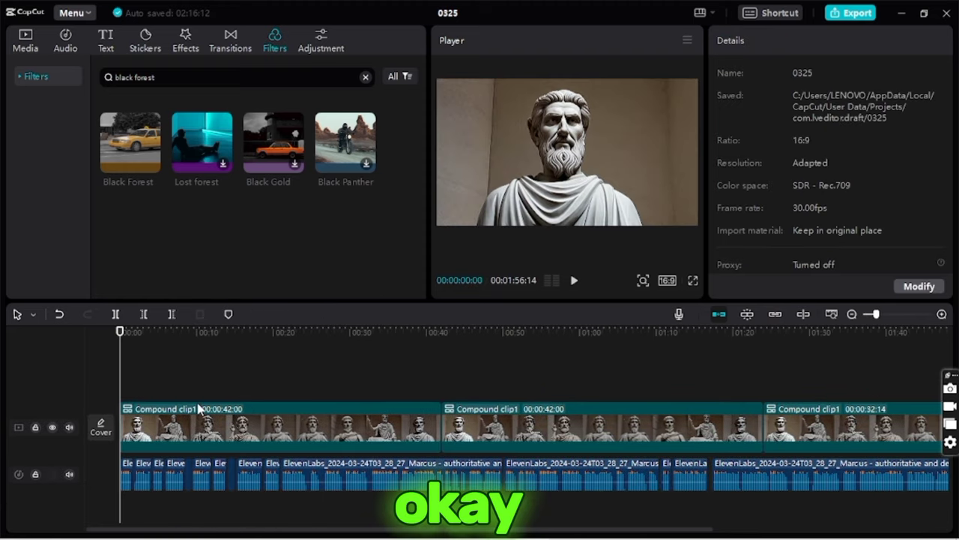
Step: Set the first voice-over clip's volume to 4.0 dB and give it a 0.2 s fade-in
click(126, 472)
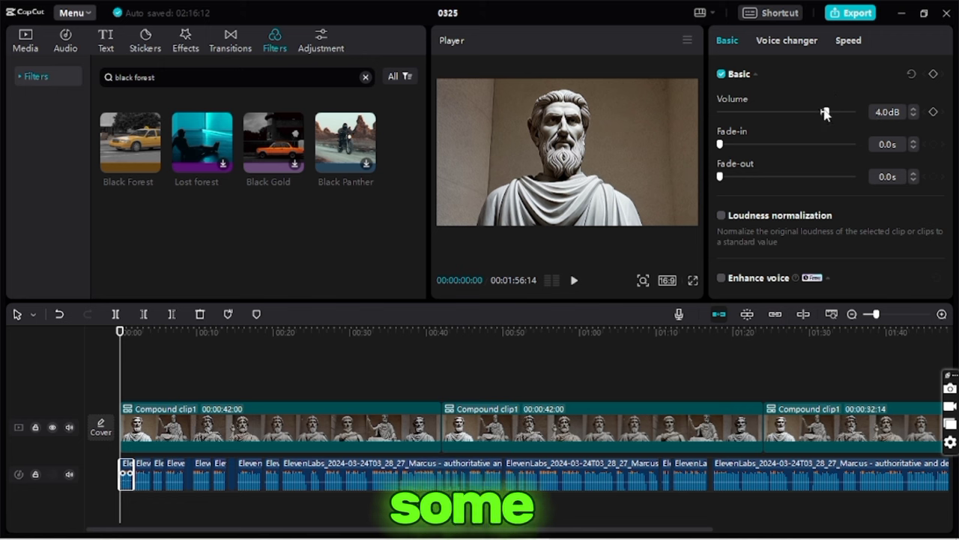
scroll(802, 157, down, 3)
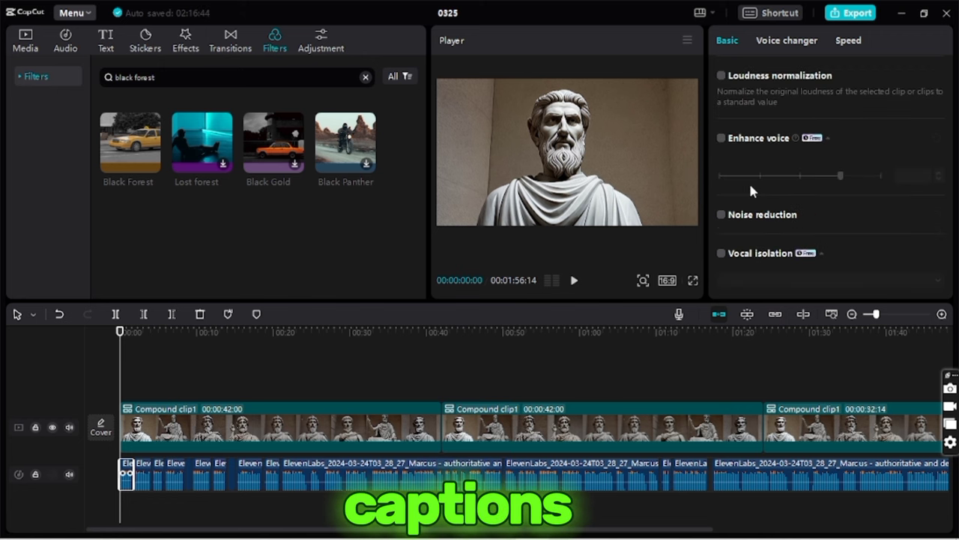
scroll(749, 181, up, 3)
click(129, 367)
click(125, 474)
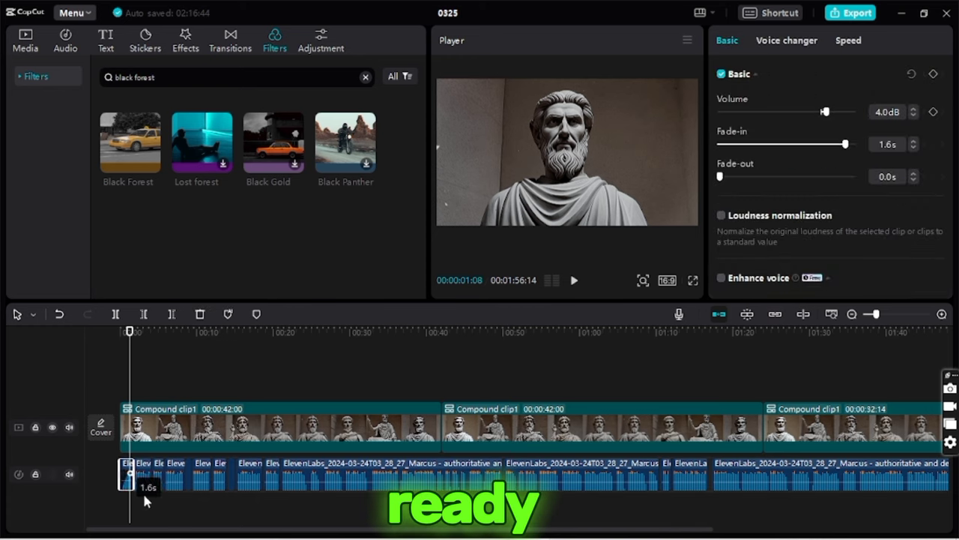
Step: Add the learn-to-fly-169153.mp3 music below the voice-over and align it with the start of the timeline
click(24, 39)
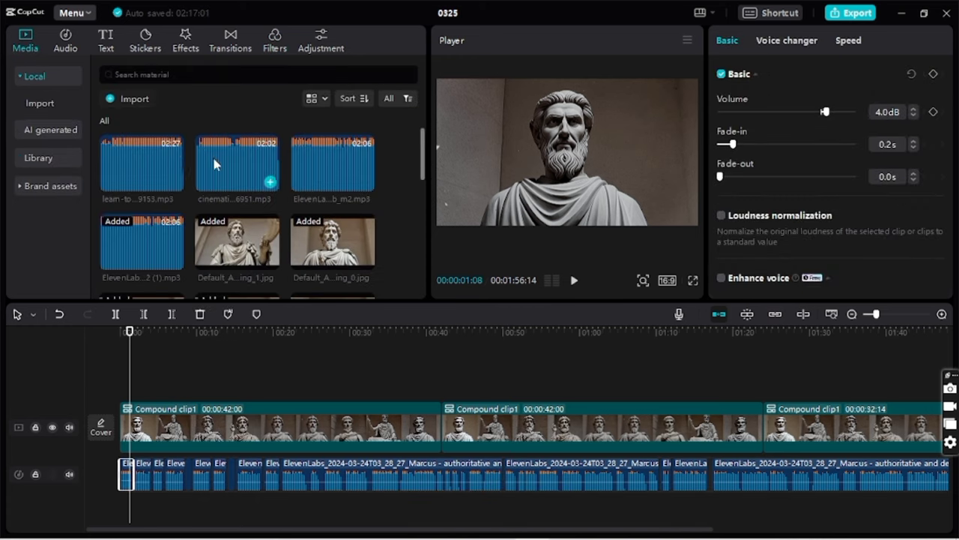
click(180, 161)
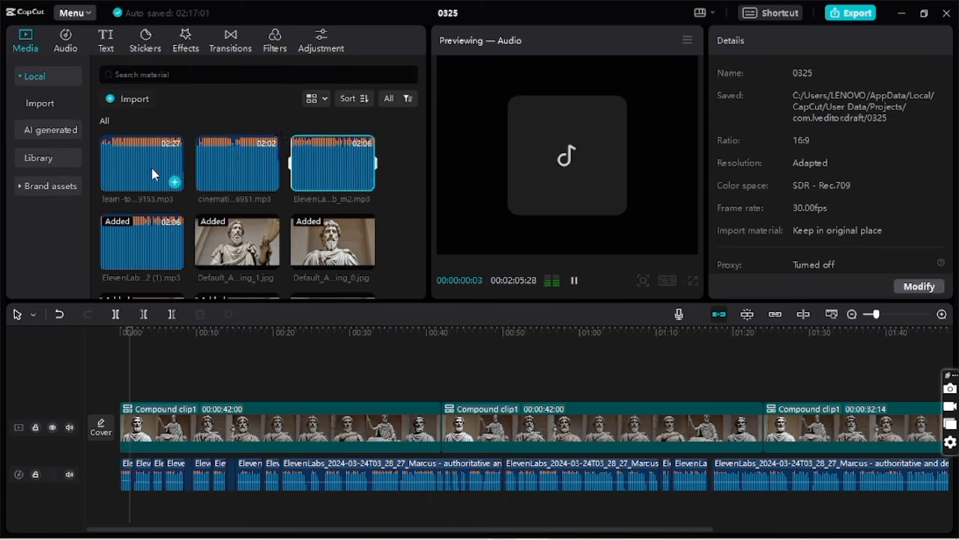
click(174, 182)
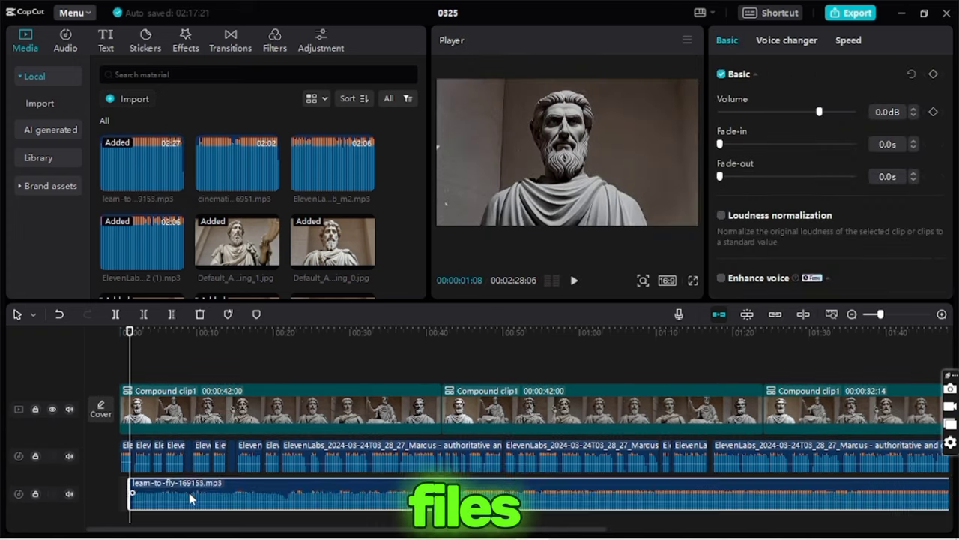
drag(190, 499, 173, 492)
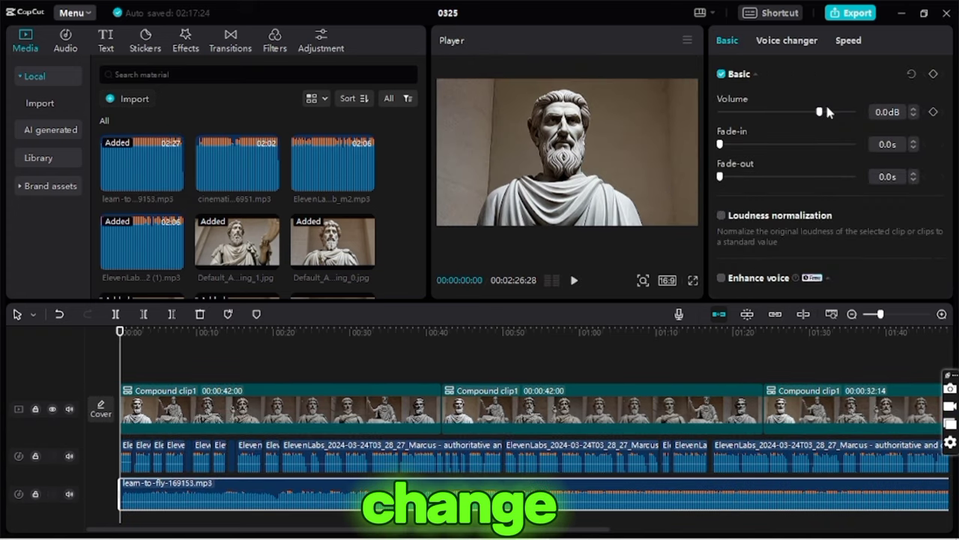
Step: Lower the background music volume to -19.2 dB while listening to its balance with the voice-over
drag(819, 112, 820, 113)
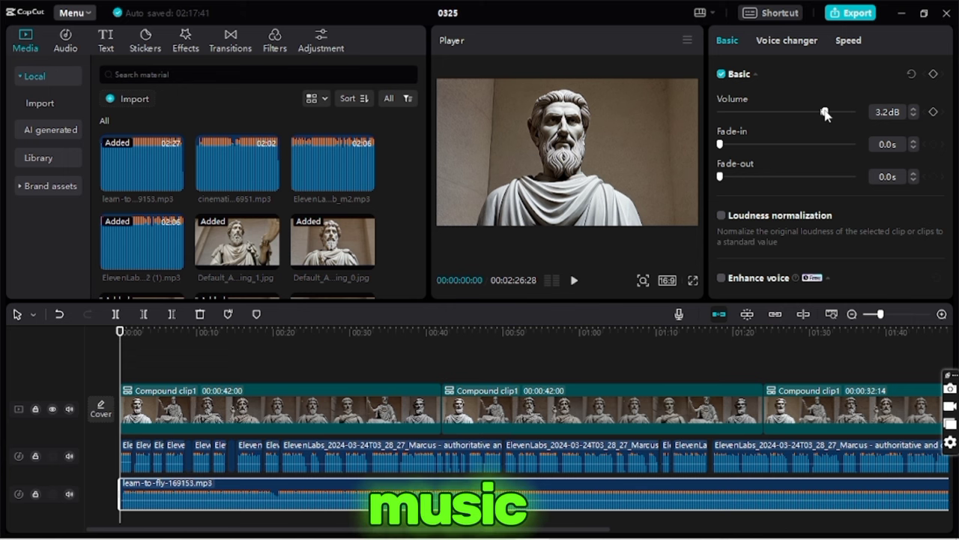
drag(825, 113, 790, 117)
click(573, 281)
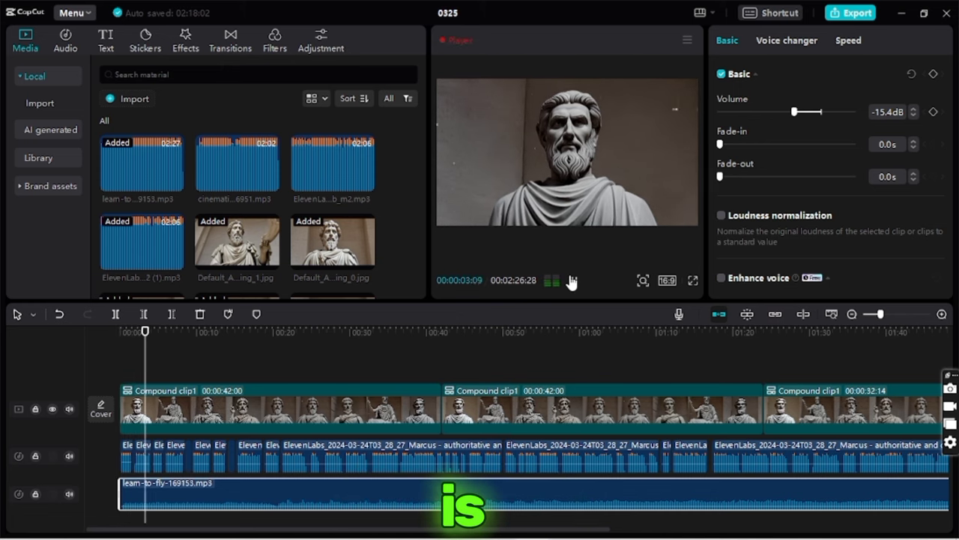
drag(794, 112, 788, 116)
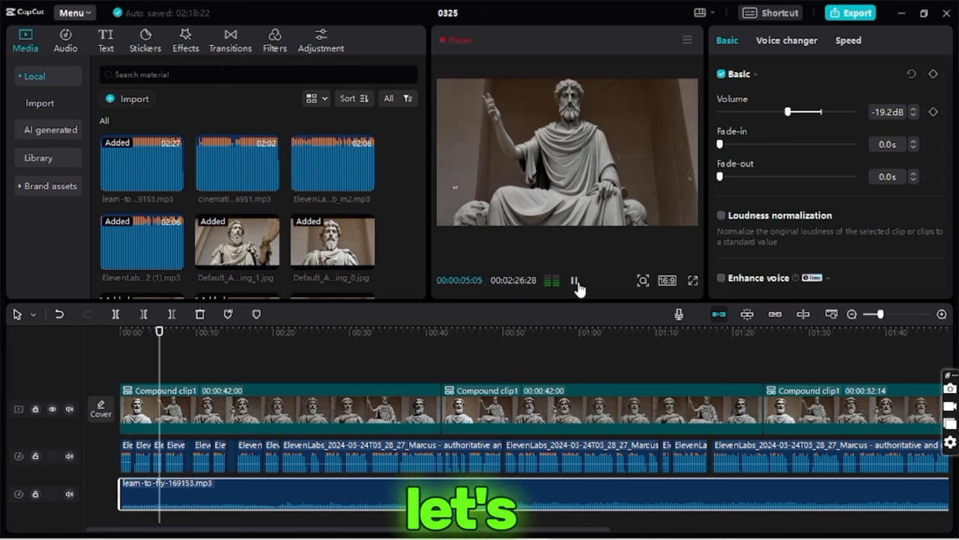
key(space)
drag(161, 345, 108, 345)
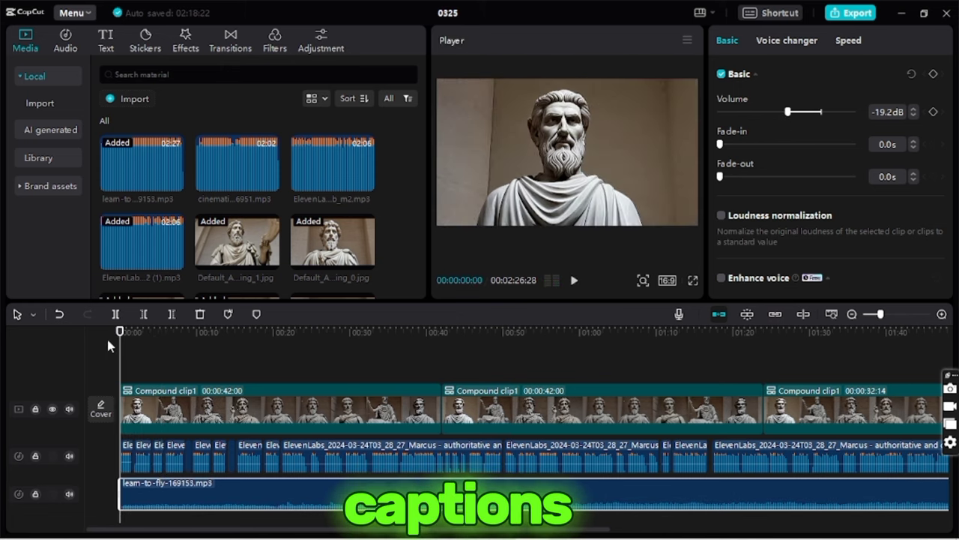
Step: Generate auto captions for the video with the spoken language set to English
click(106, 39)
click(70, 158)
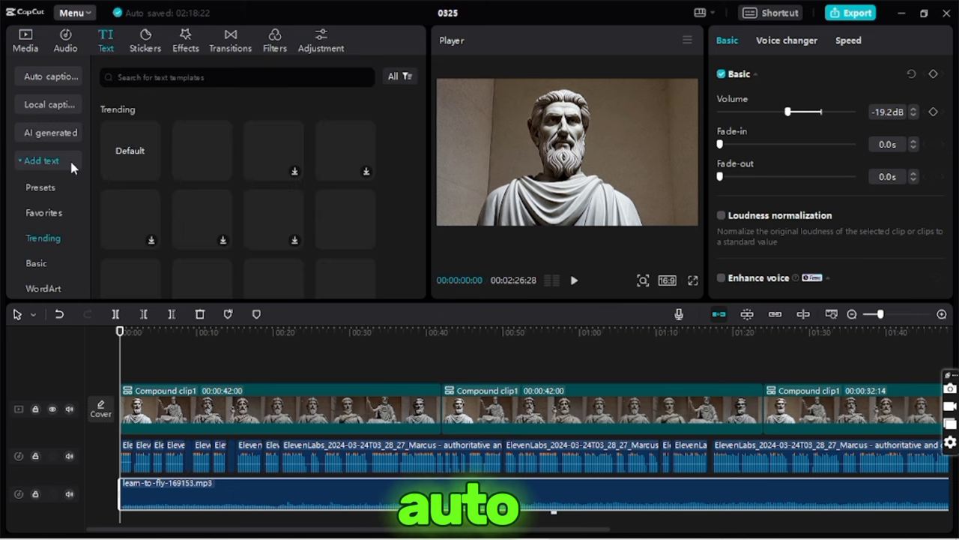
click(50, 76)
click(335, 198)
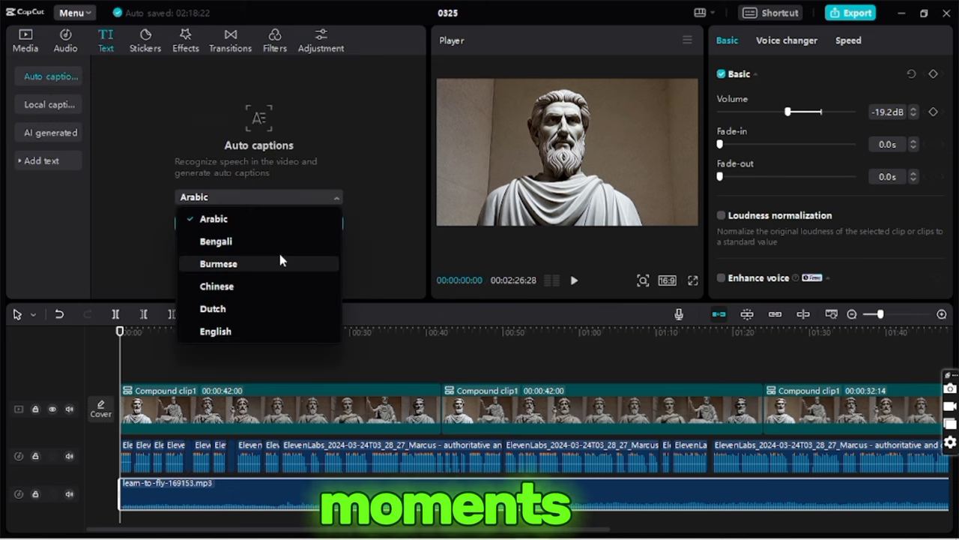
click(261, 330)
click(296, 198)
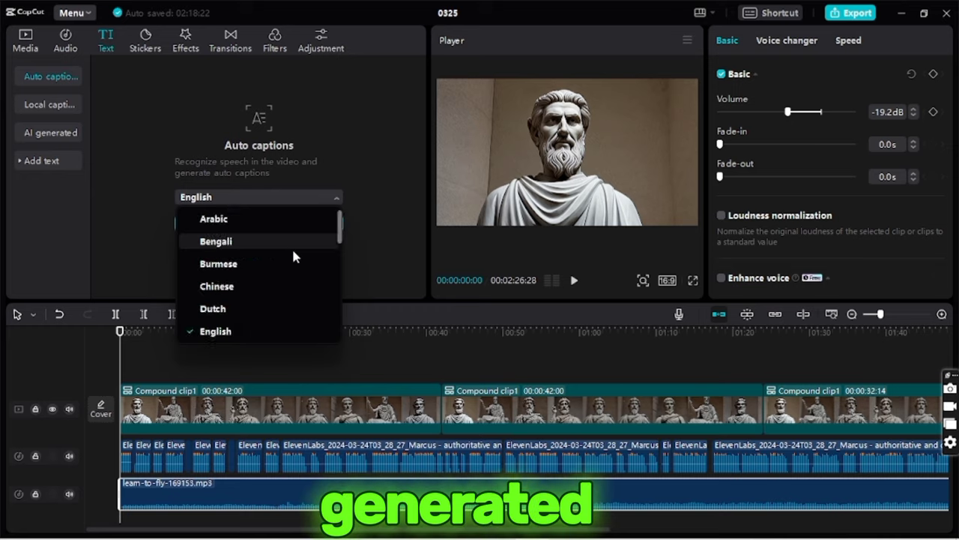
key(Escape)
click(302, 224)
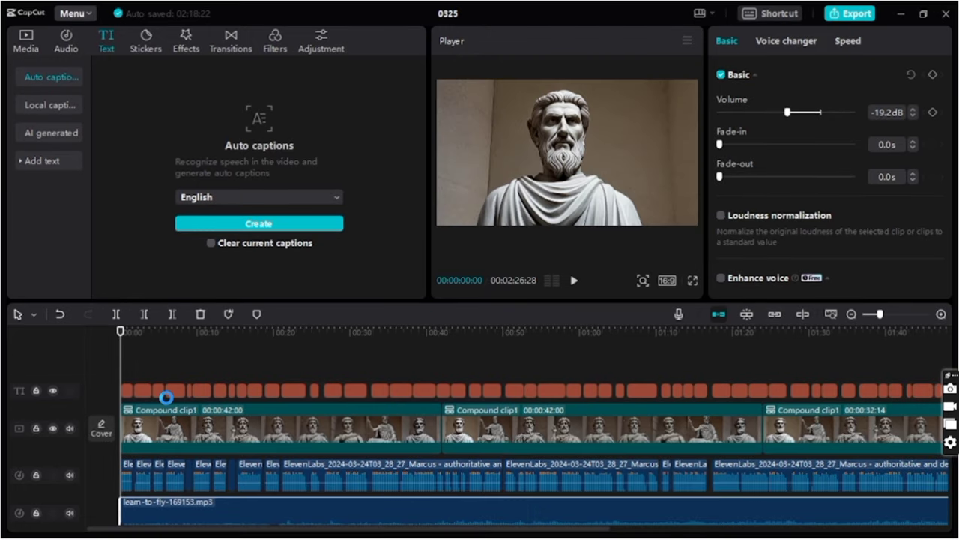
Step: Apply the white-and-yellow THE QUICK BROWN FOX caption template to all generated captions
click(167, 391)
scroll(885, 248, down, 5)
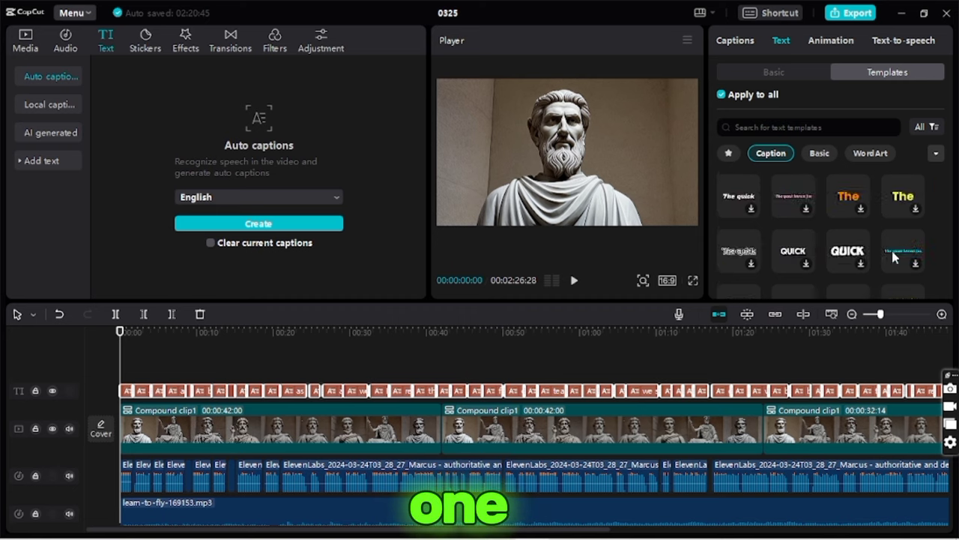
scroll(895, 225, up, 2)
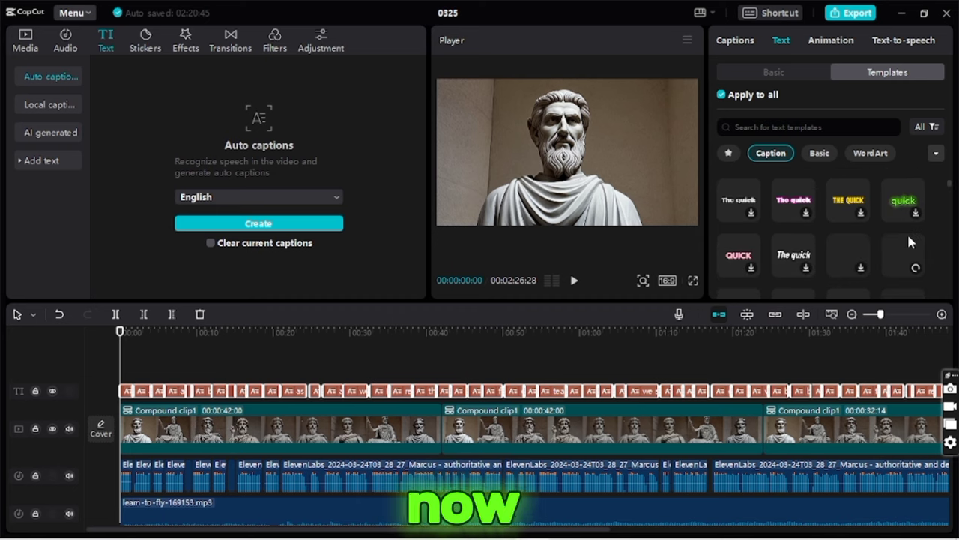
click(905, 233)
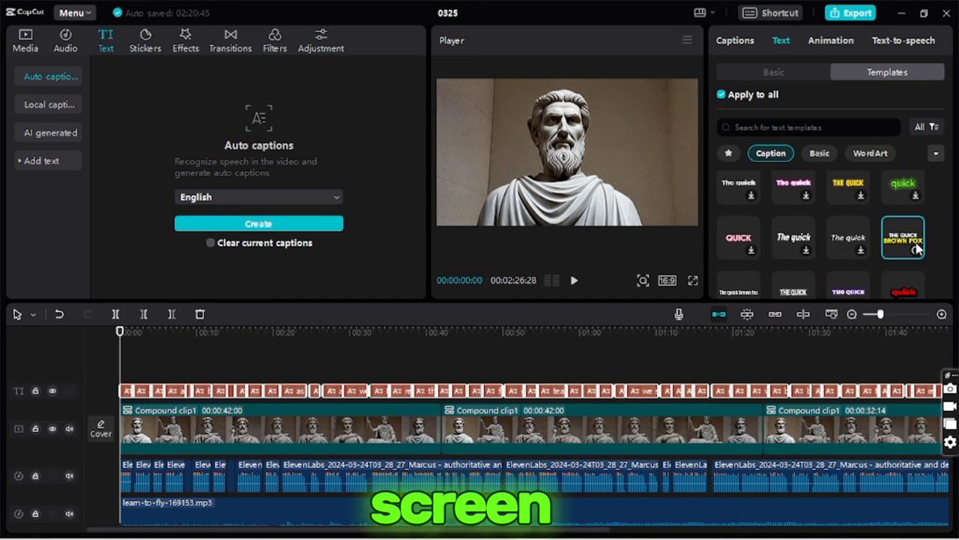
scroll(901, 197, down, 1)
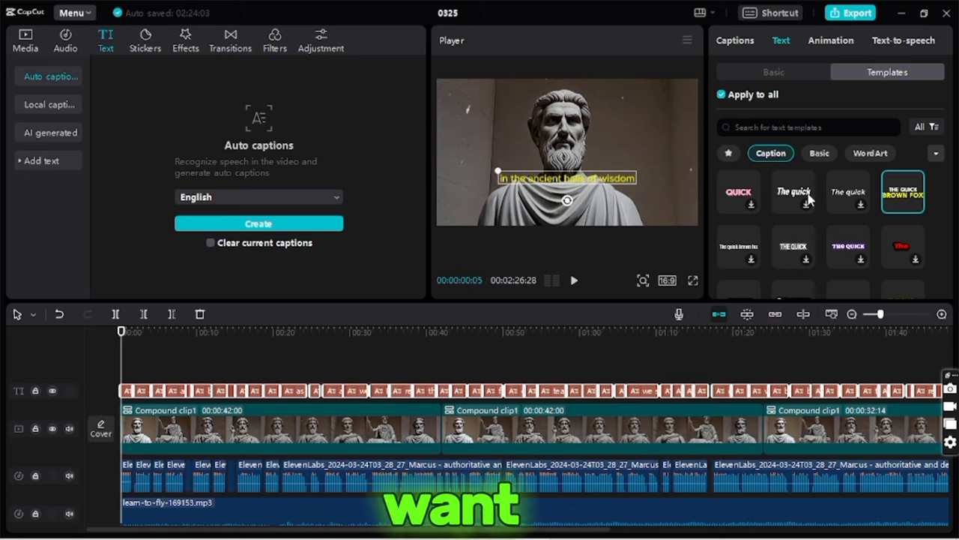
Step: Restyle all captions as uppercase yellow text in the ZY Resolve font
click(831, 41)
click(794, 135)
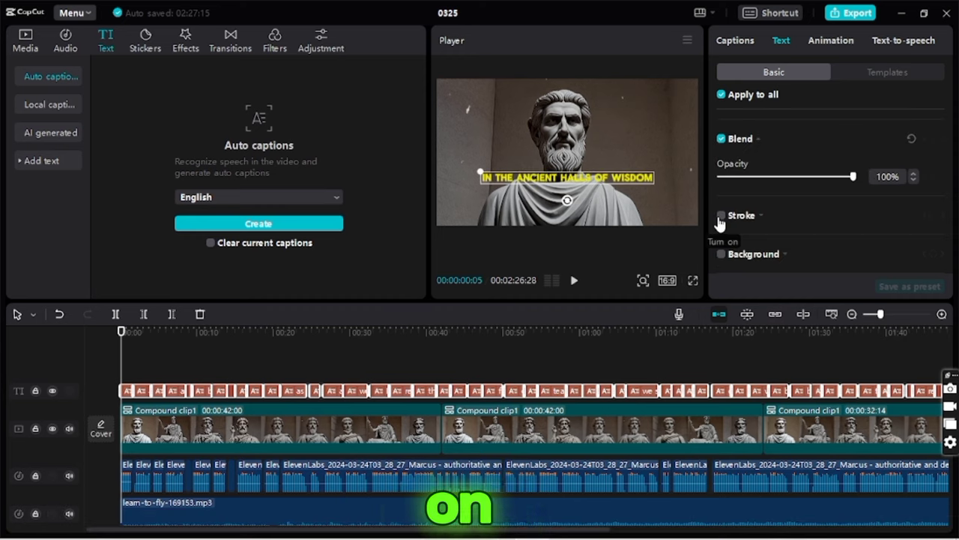
scroll(915, 249, down, 2)
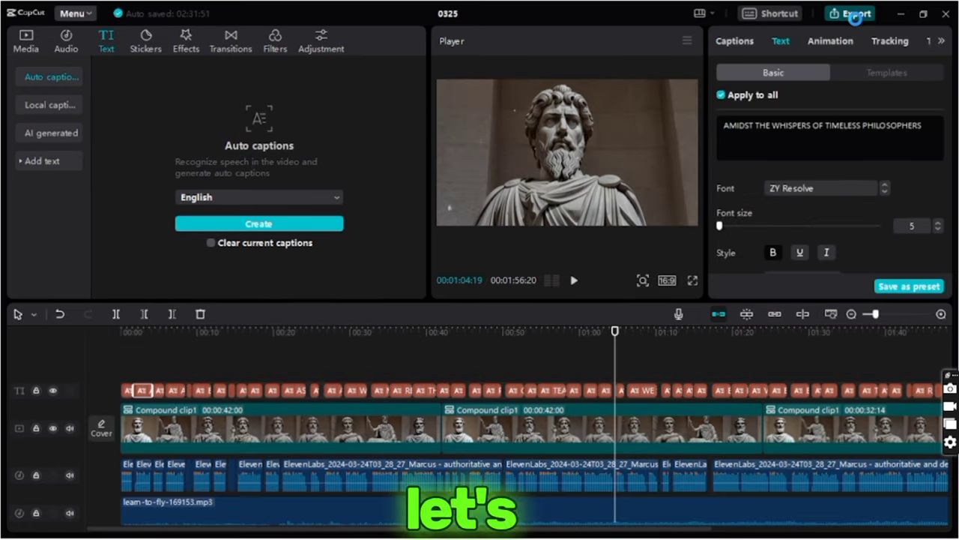
Step: Export the video as 0325.mp4 at 1080P, recommended bit rate, H.264 codec and 30fps
click(852, 14)
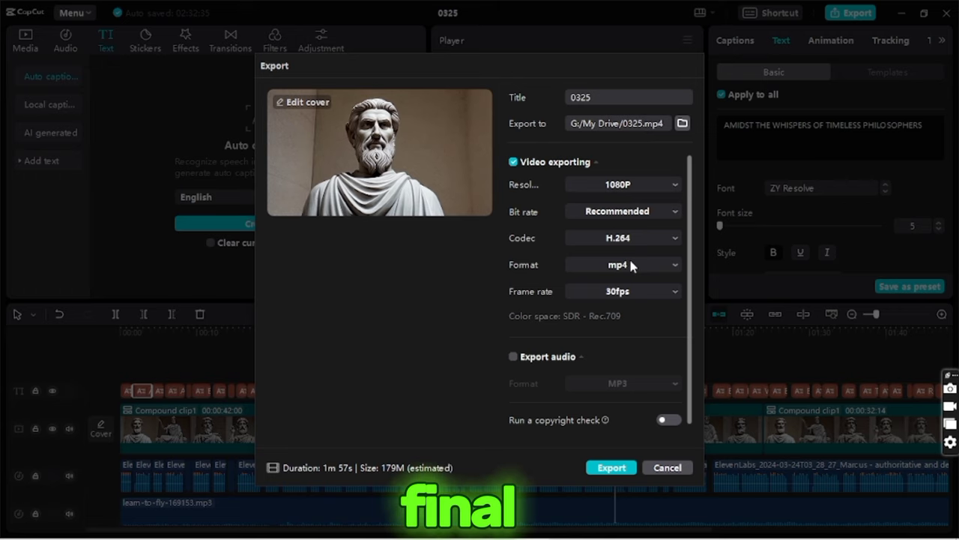
click(610, 465)
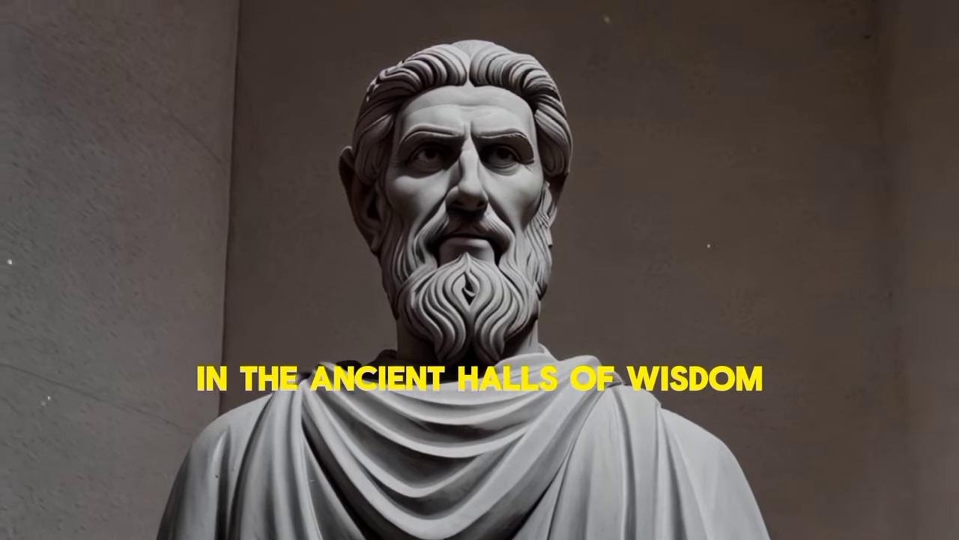